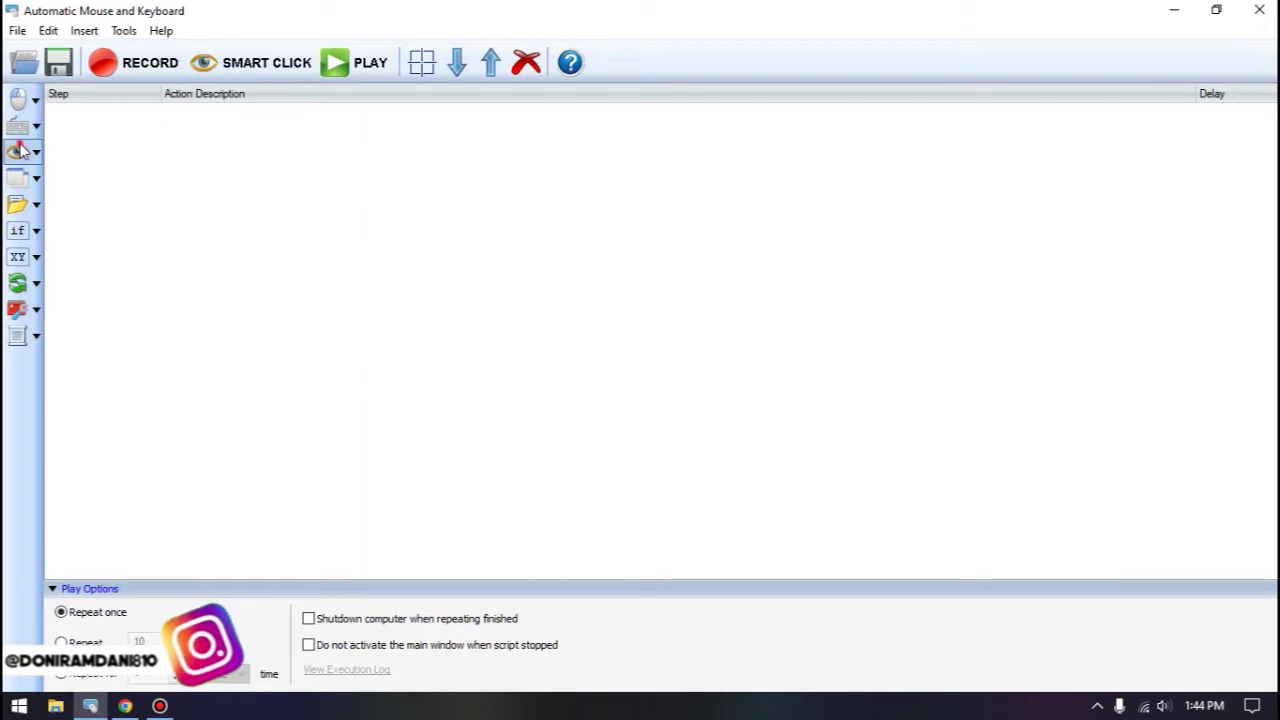
click(20, 152)
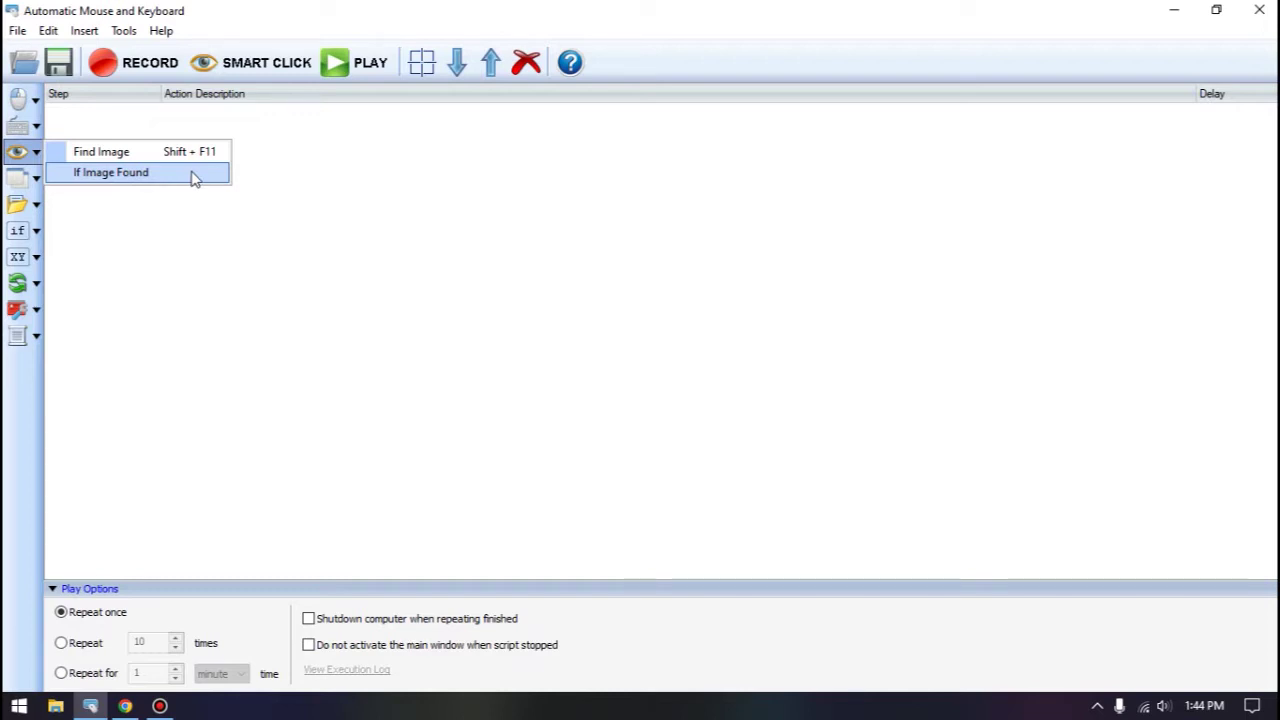
click(236, 138)
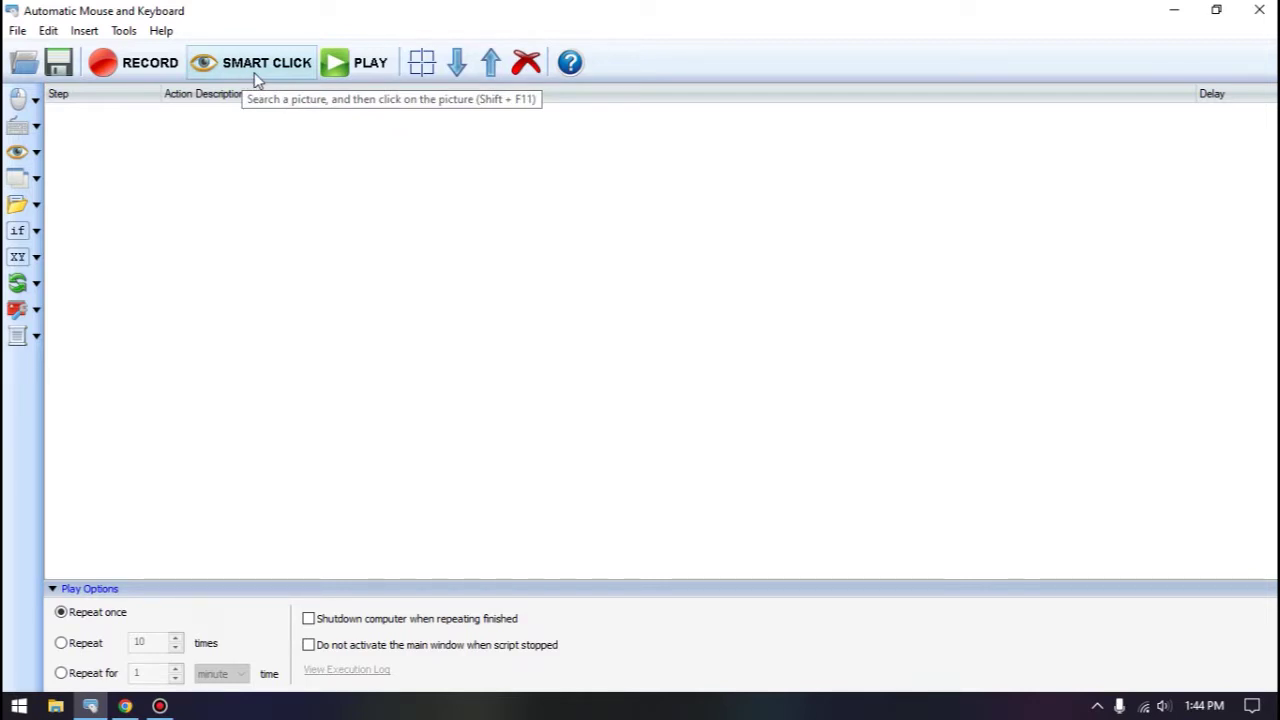
click(36, 152)
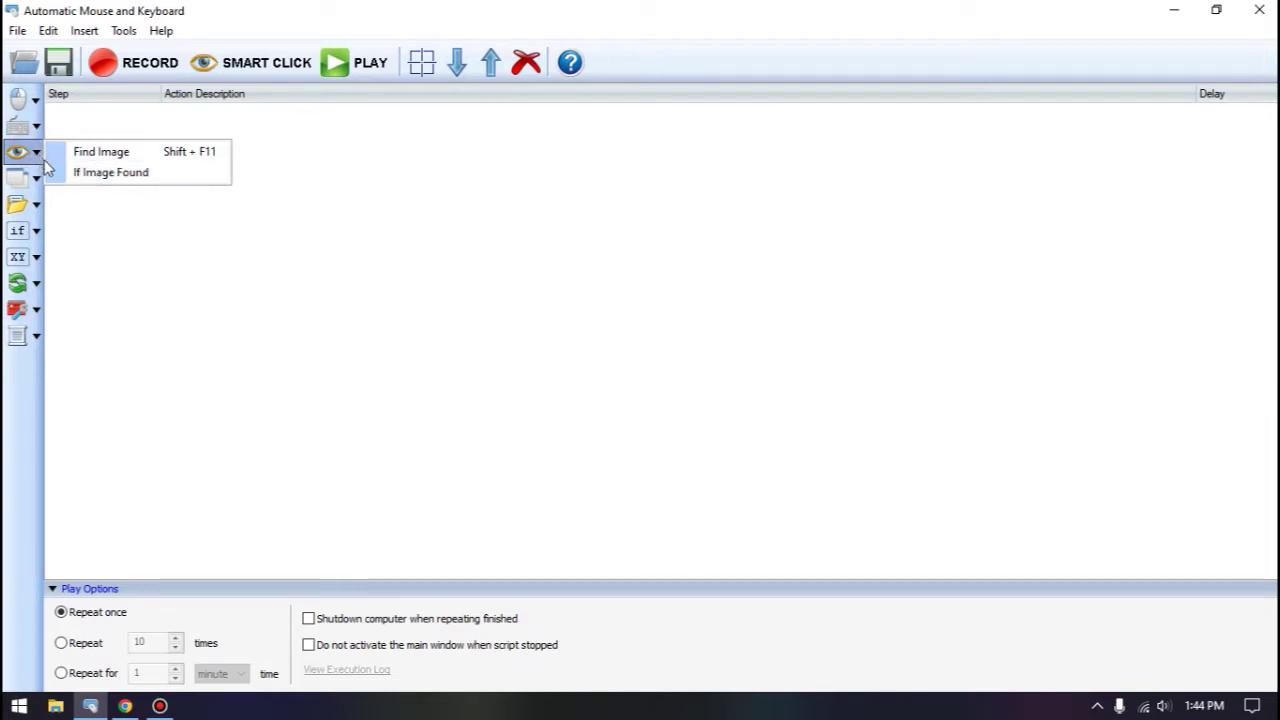
click(112, 155)
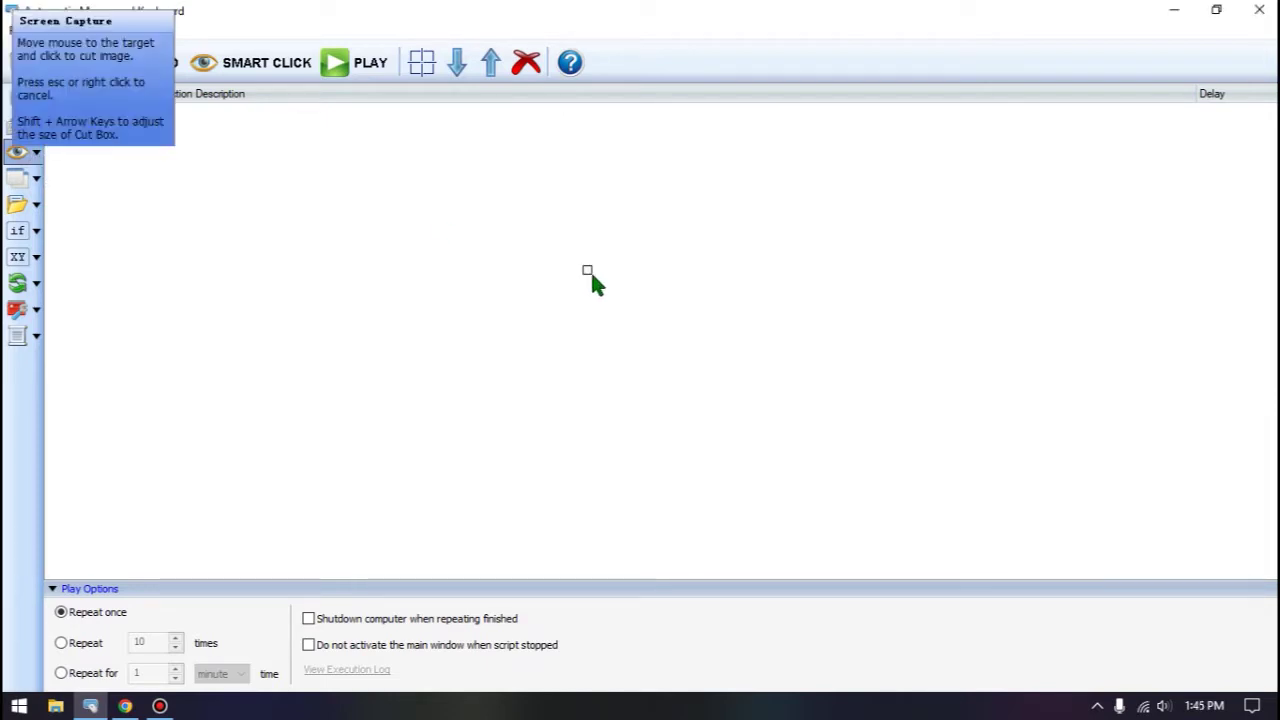
click(589, 273)
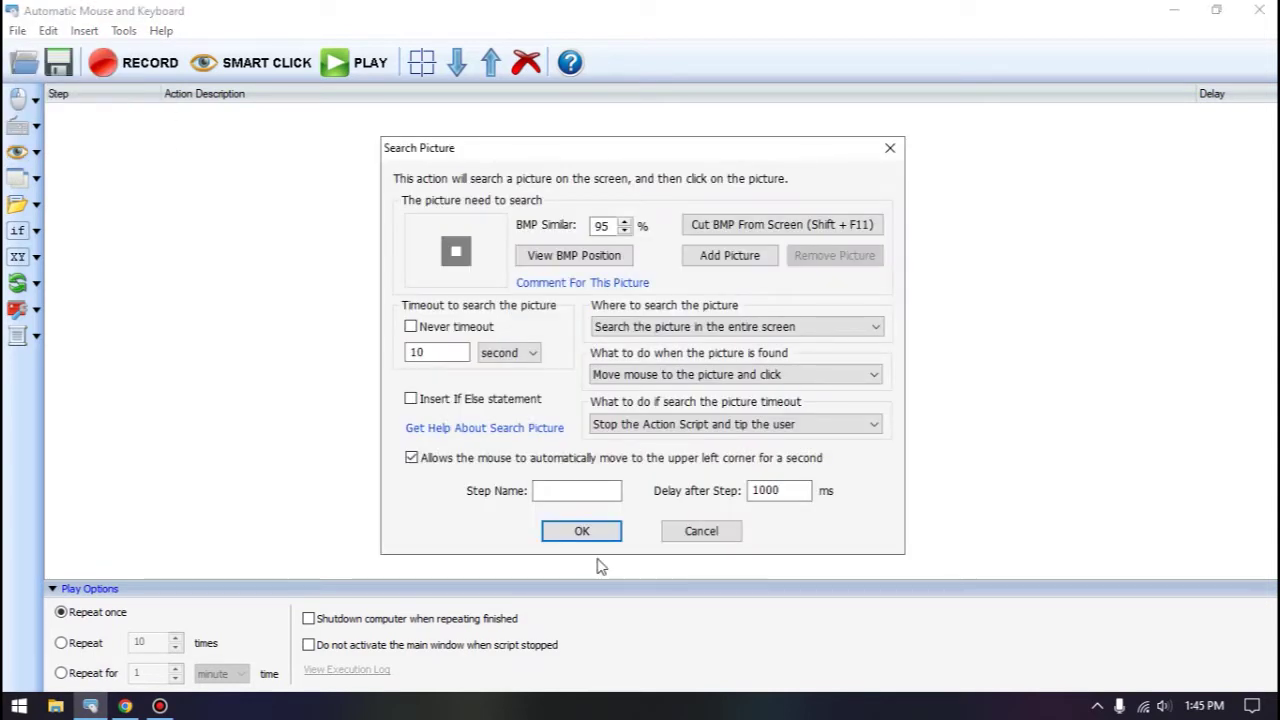
click(701, 531)
click(22, 152)
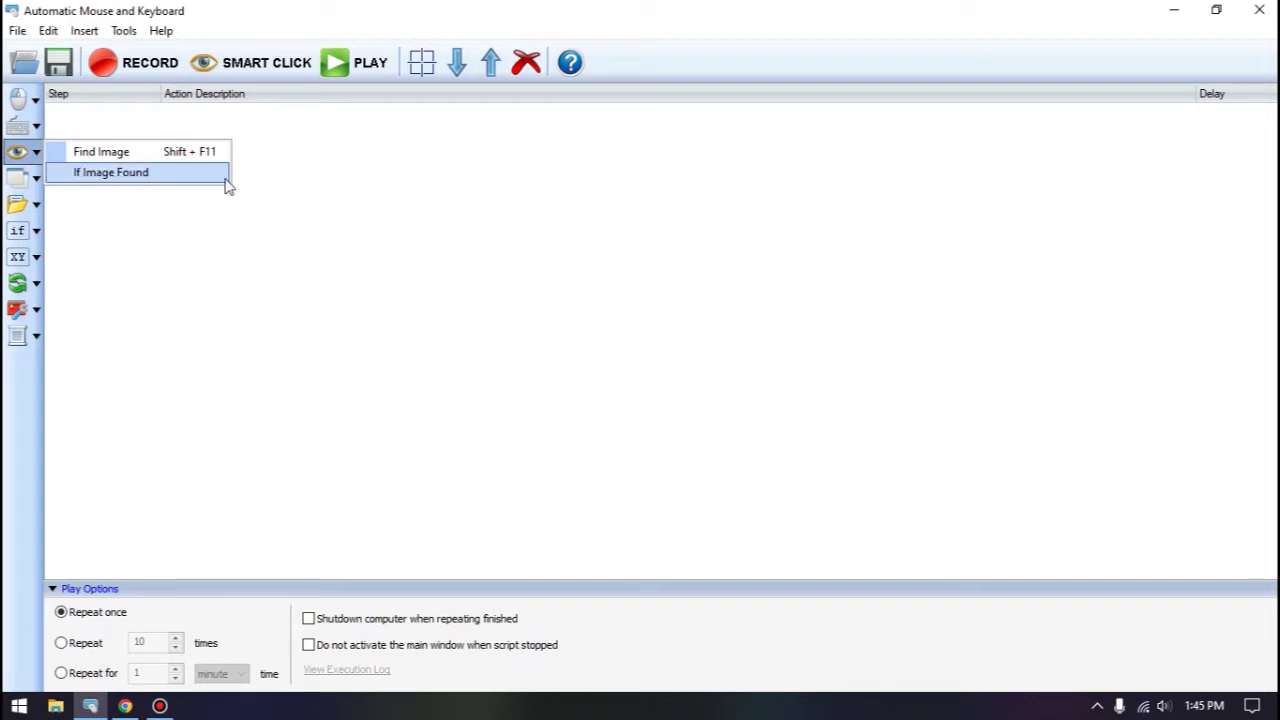
click(123, 174)
click(466, 171)
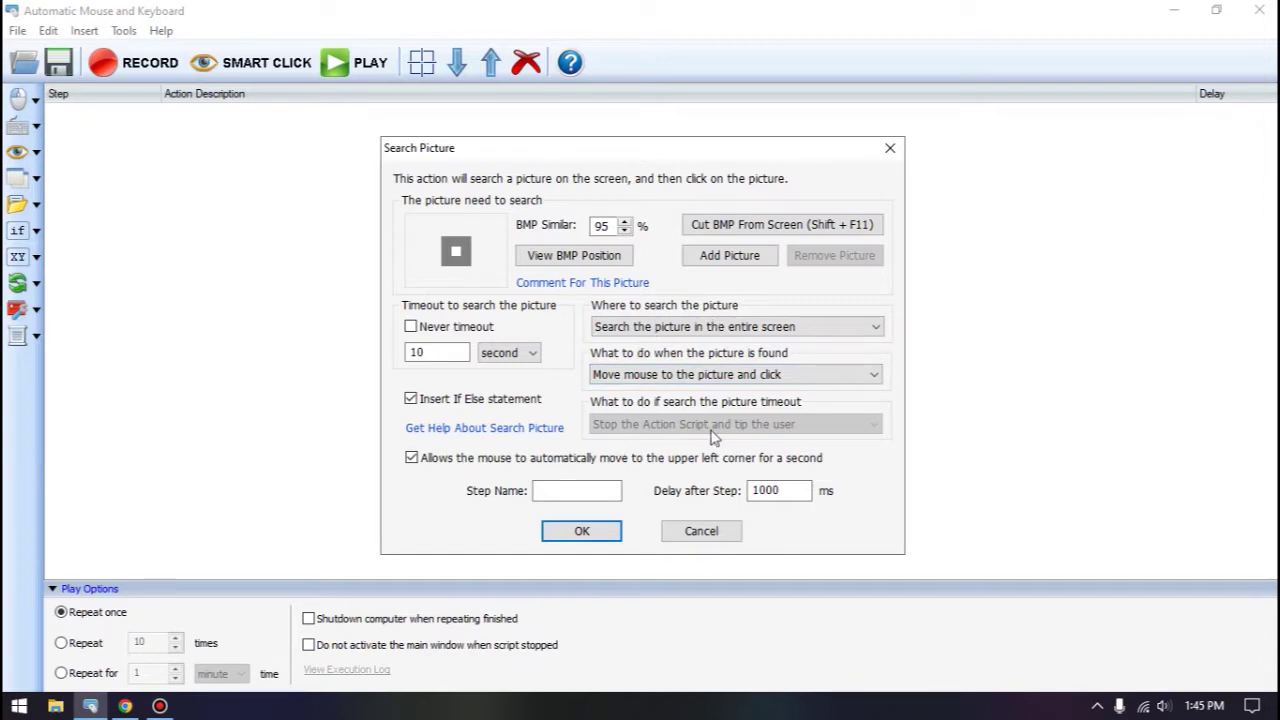
click(701, 531)
click(40, 155)
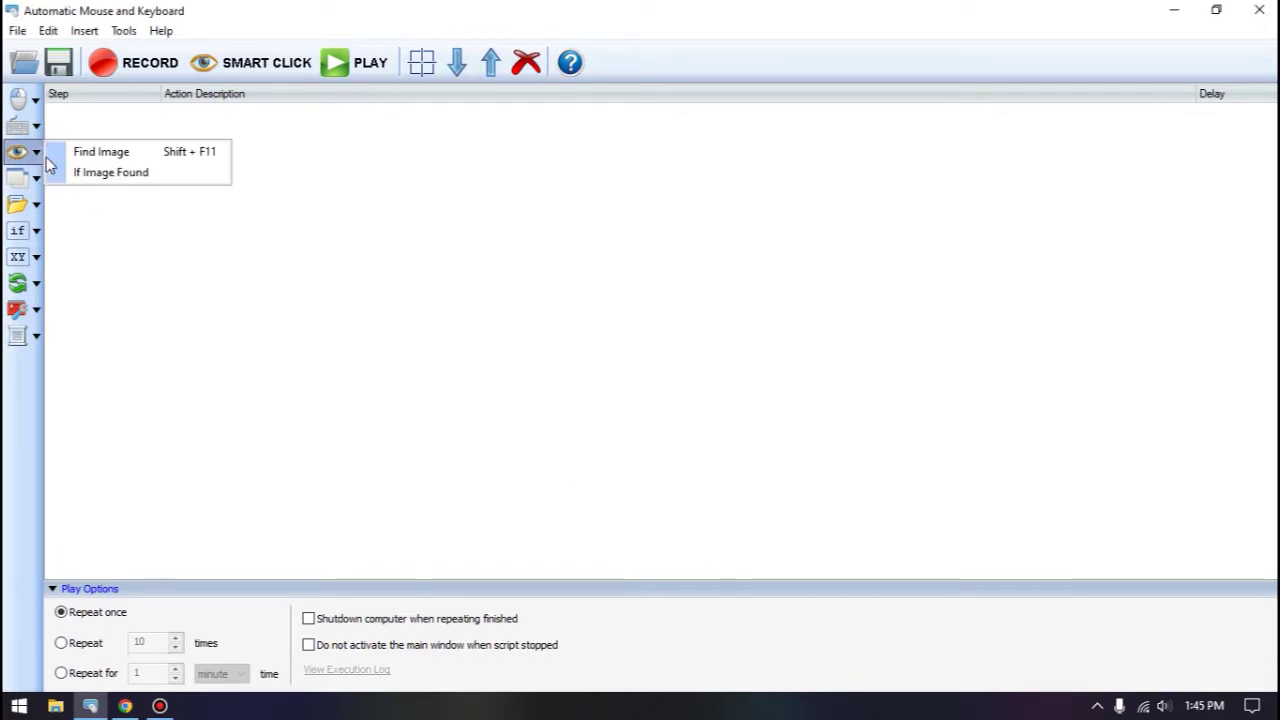
click(209, 131)
click(34, 155)
click(88, 153)
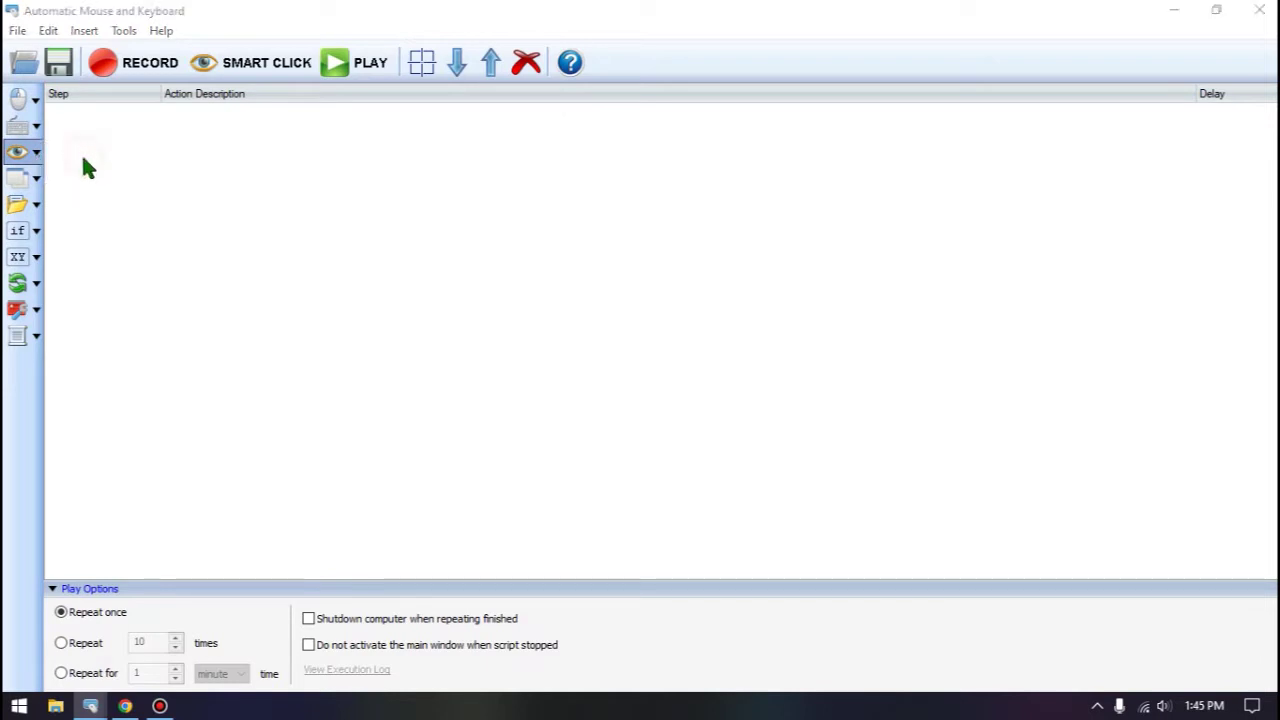
click(382, 270)
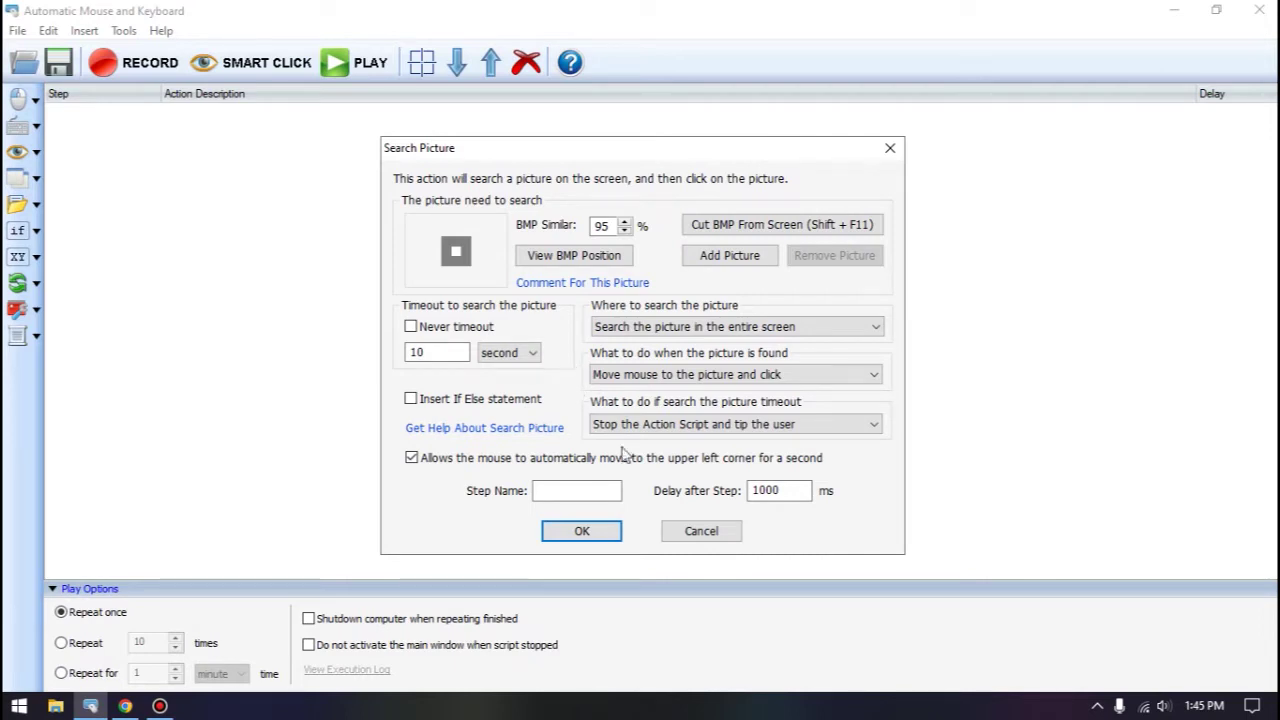
click(698, 531)
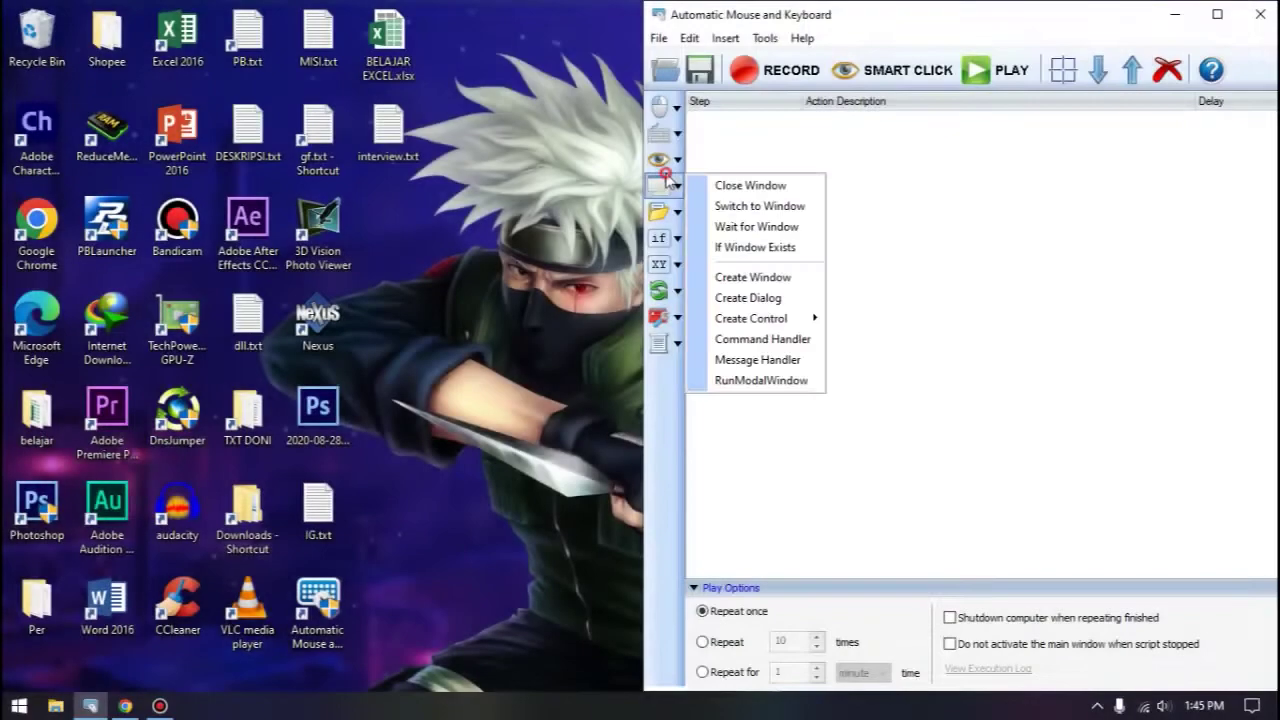
click(664, 168)
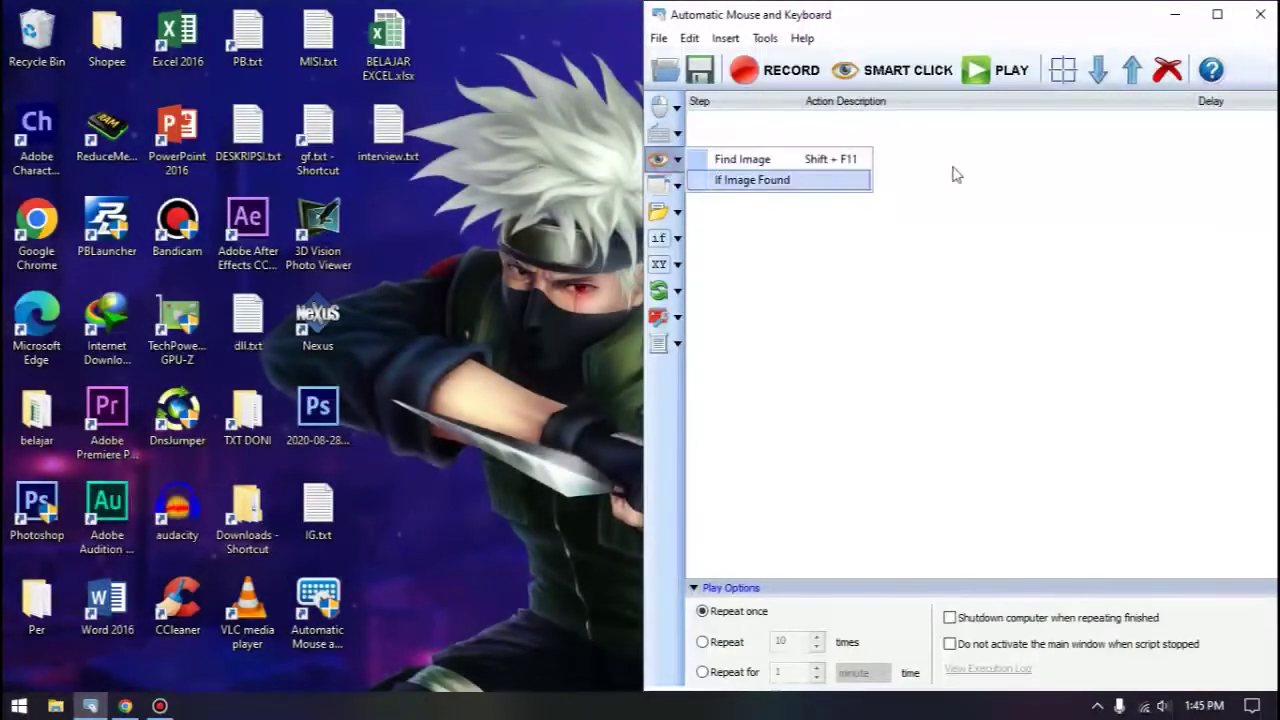
click(980, 162)
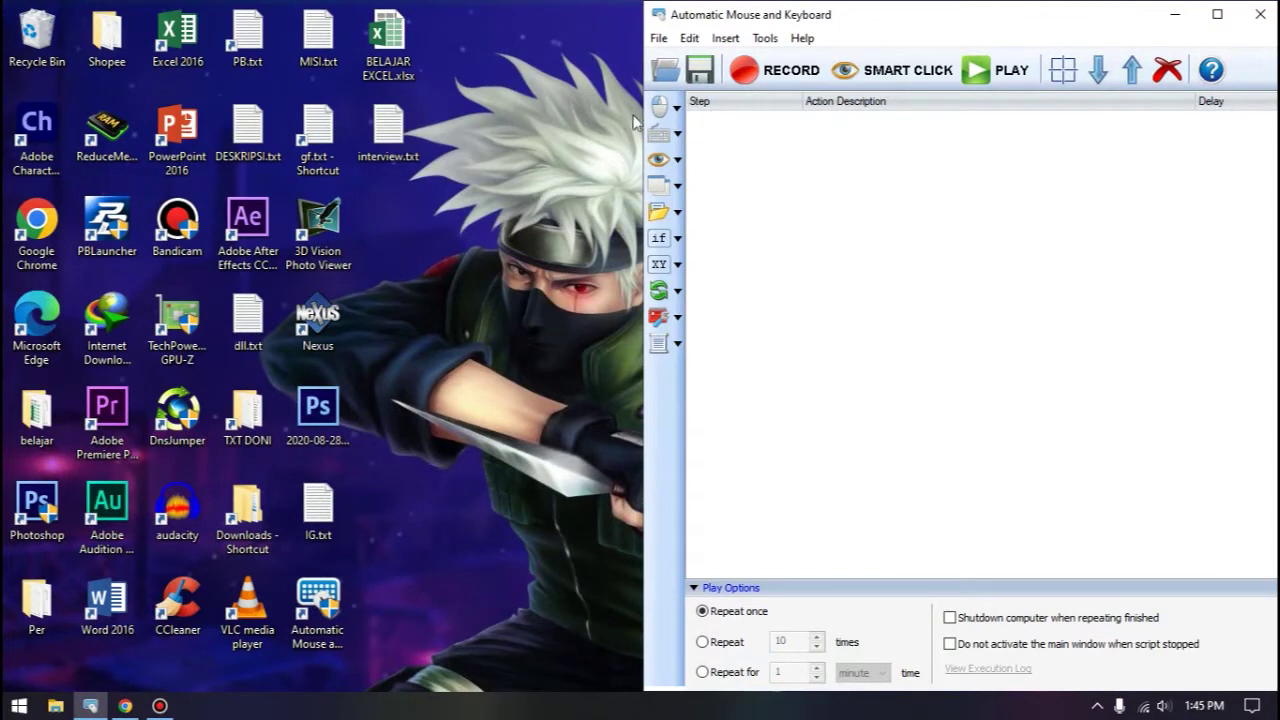
click(665, 106)
click(1018, 244)
click(884, 71)
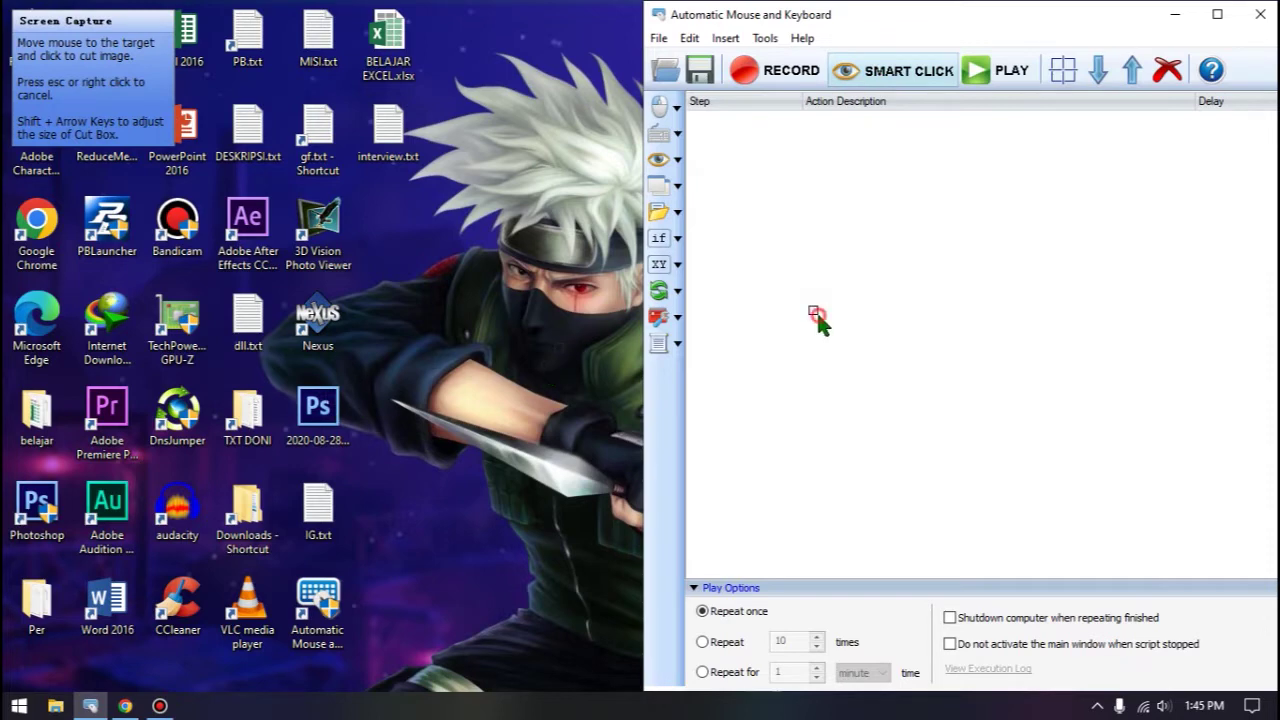
click(817, 318)
click(1020, 531)
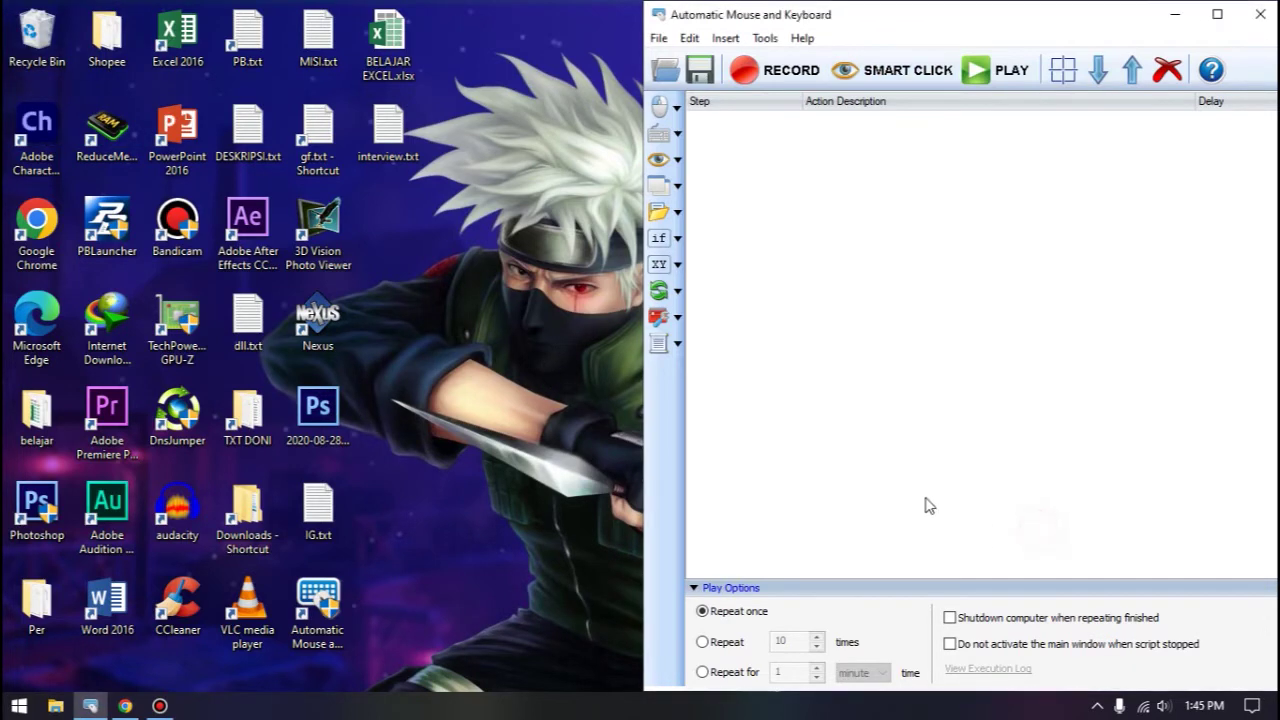
drag(318, 410, 380, 445)
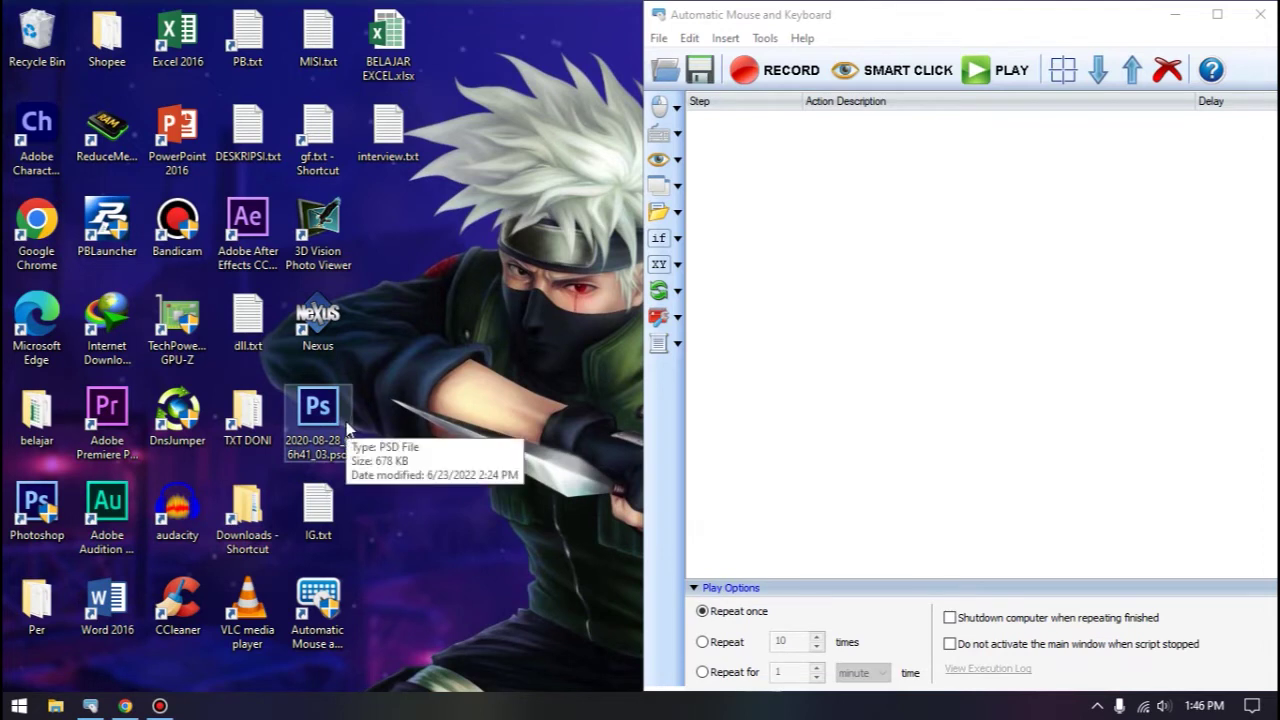
click(660, 160)
click(915, 245)
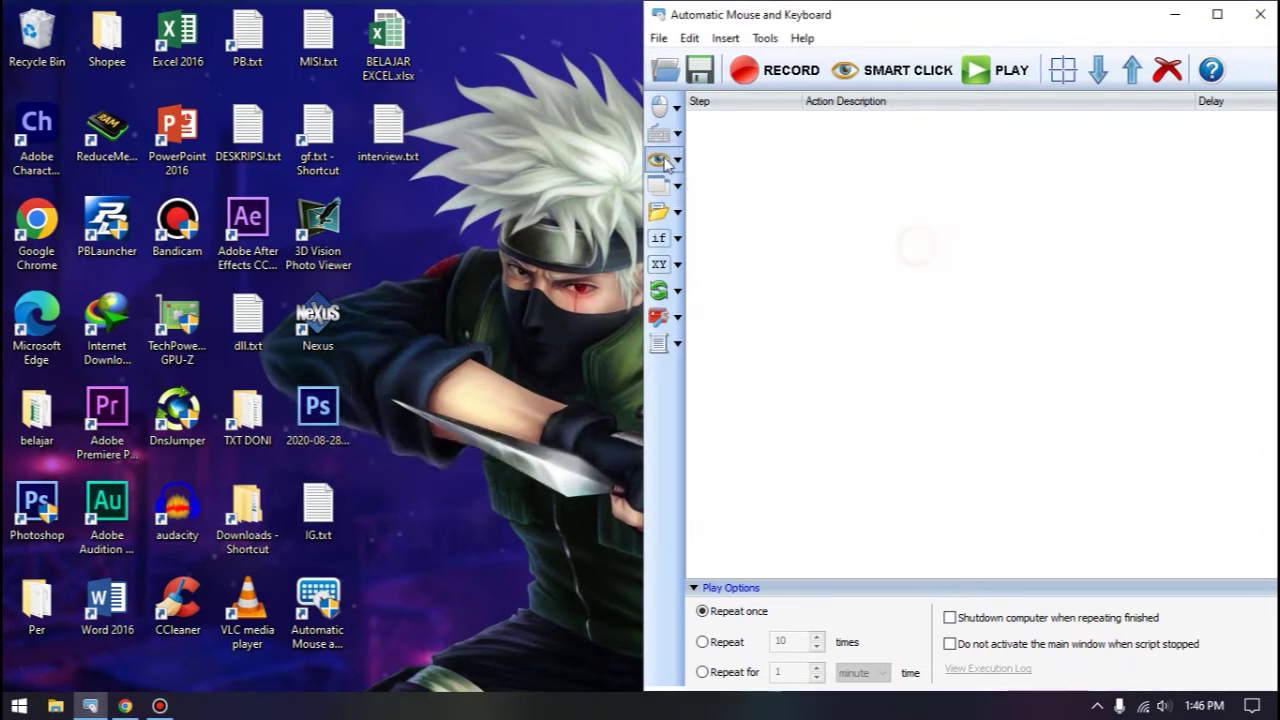
Start a Find Image action, resize the cut box to fit the desktop's Photoshop file icon, and capture that icon.
click(666, 163)
click(728, 165)
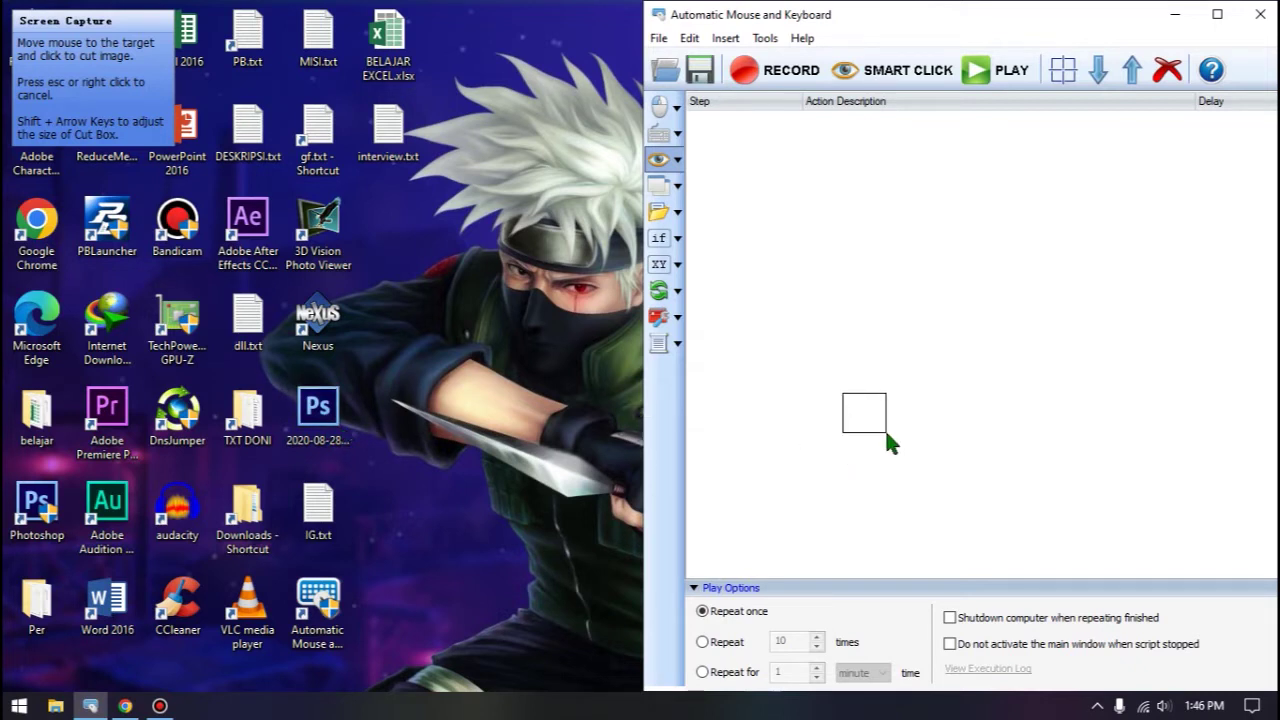
key(shift+Left)
key(shift+Left)
click(319, 416)
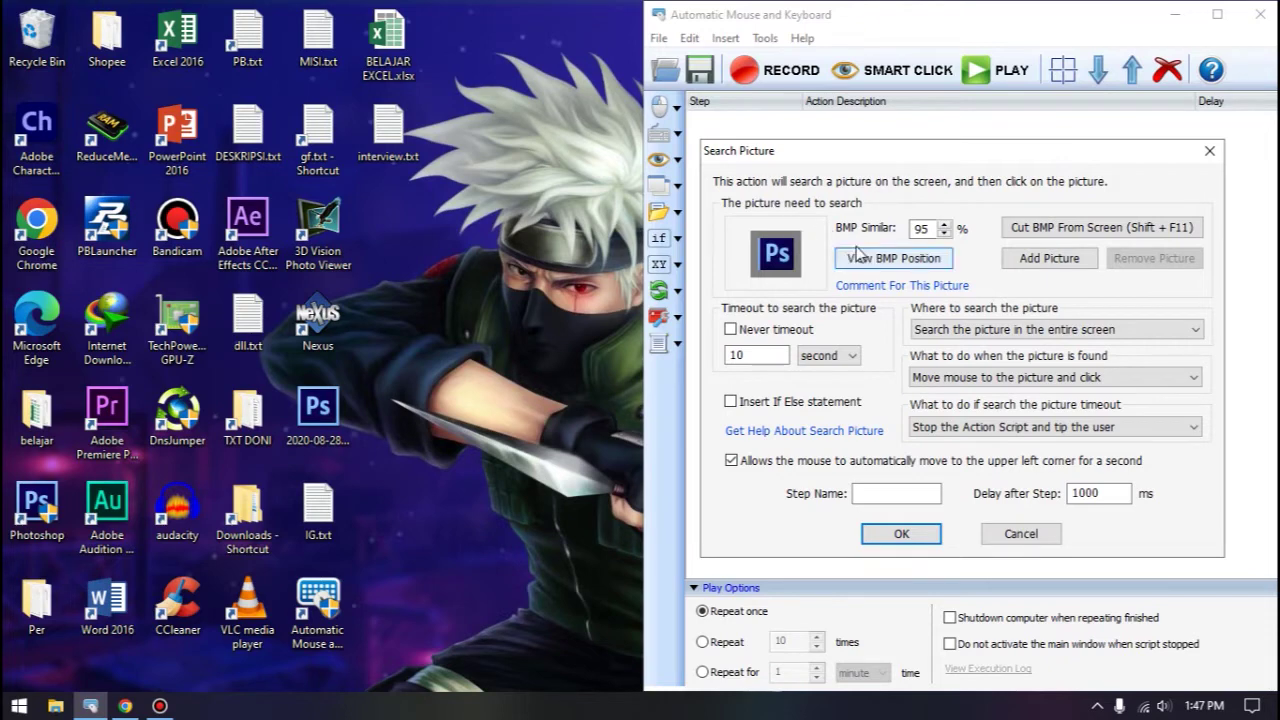
Set the similarity required for the captured Photoshop icon to 75%.
click(943, 235)
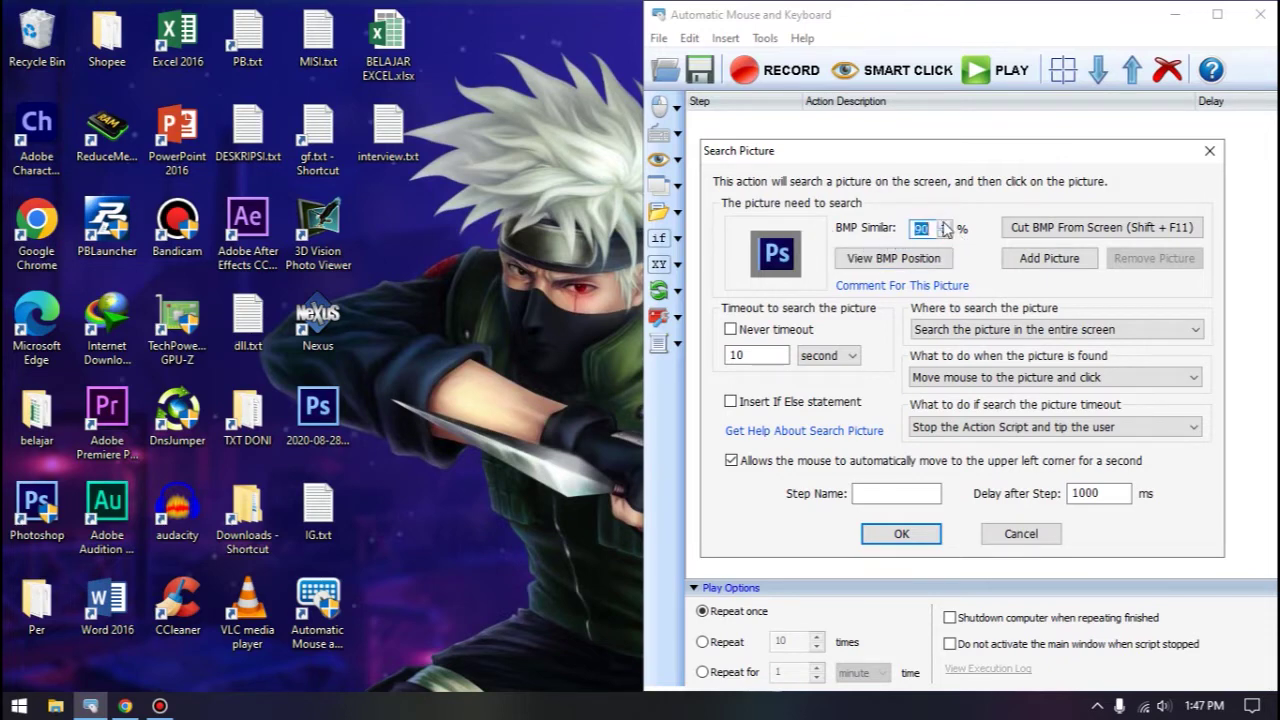
click(944, 225)
click(945, 225)
click(945, 225)
click(945, 225)
Check the captured picture's position on the screen and recapture the Photoshop file icon as the search picture.
click(895, 261)
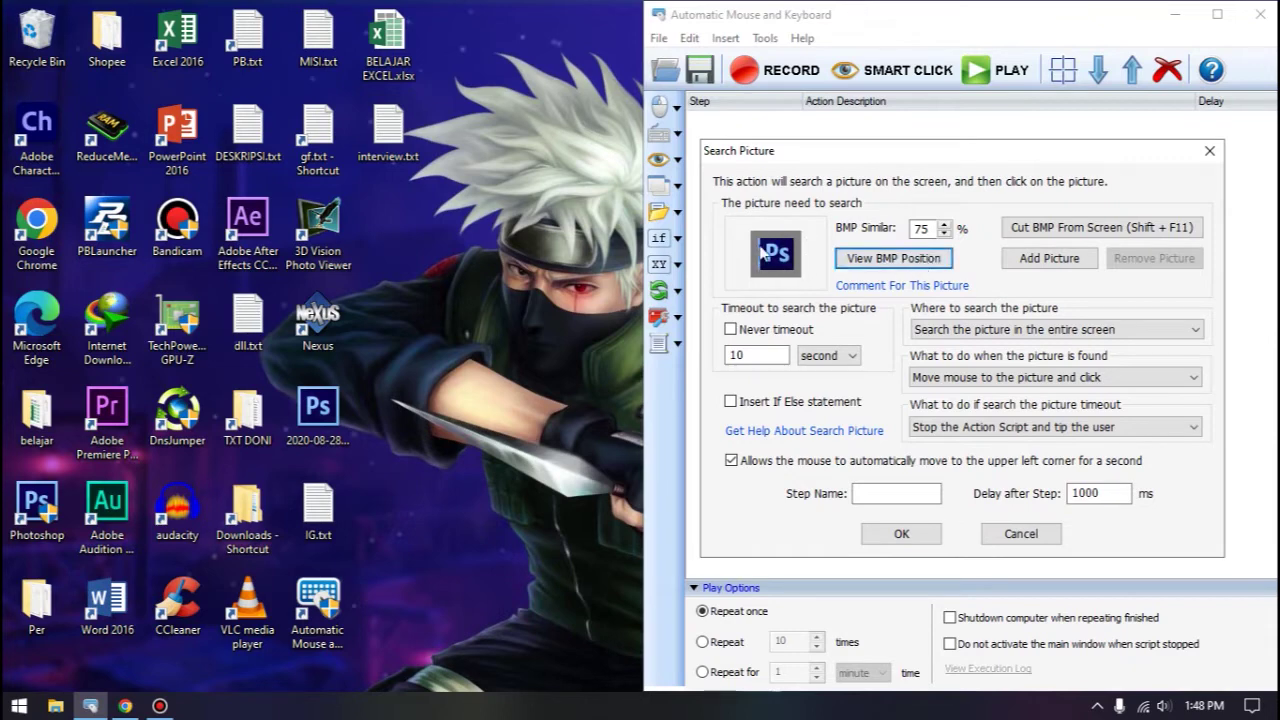
click(905, 262)
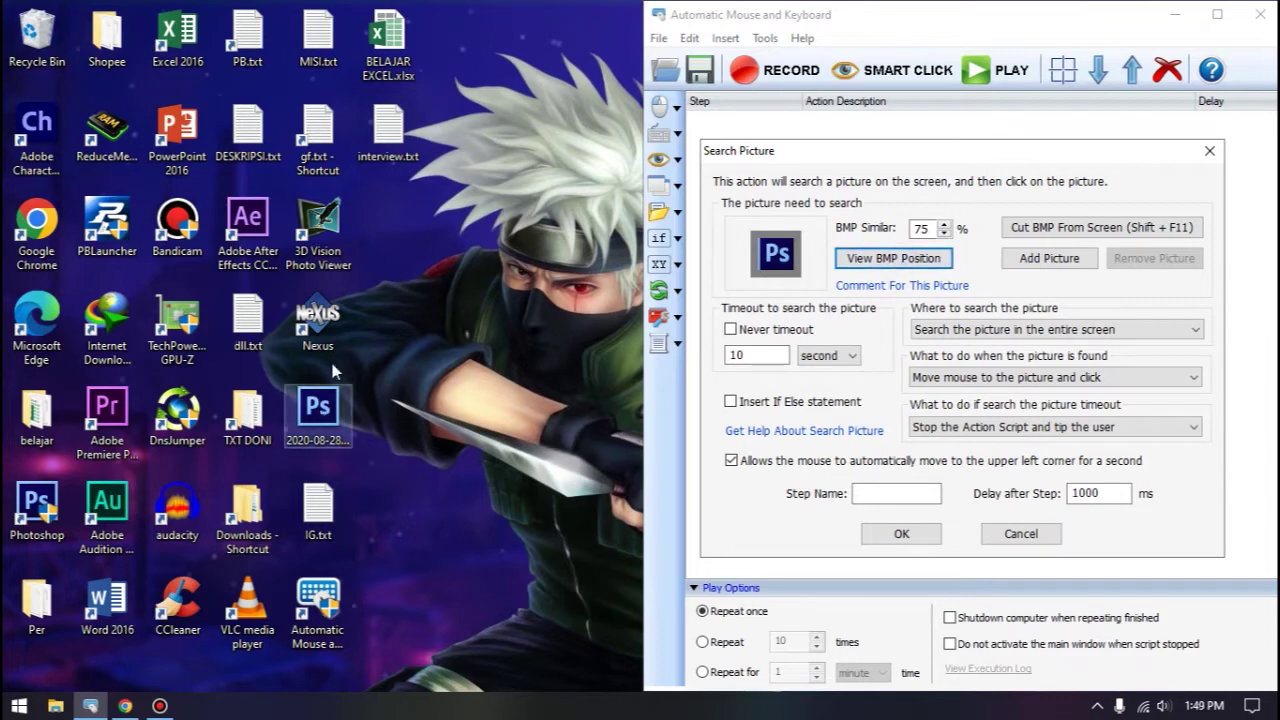
click(1050, 236)
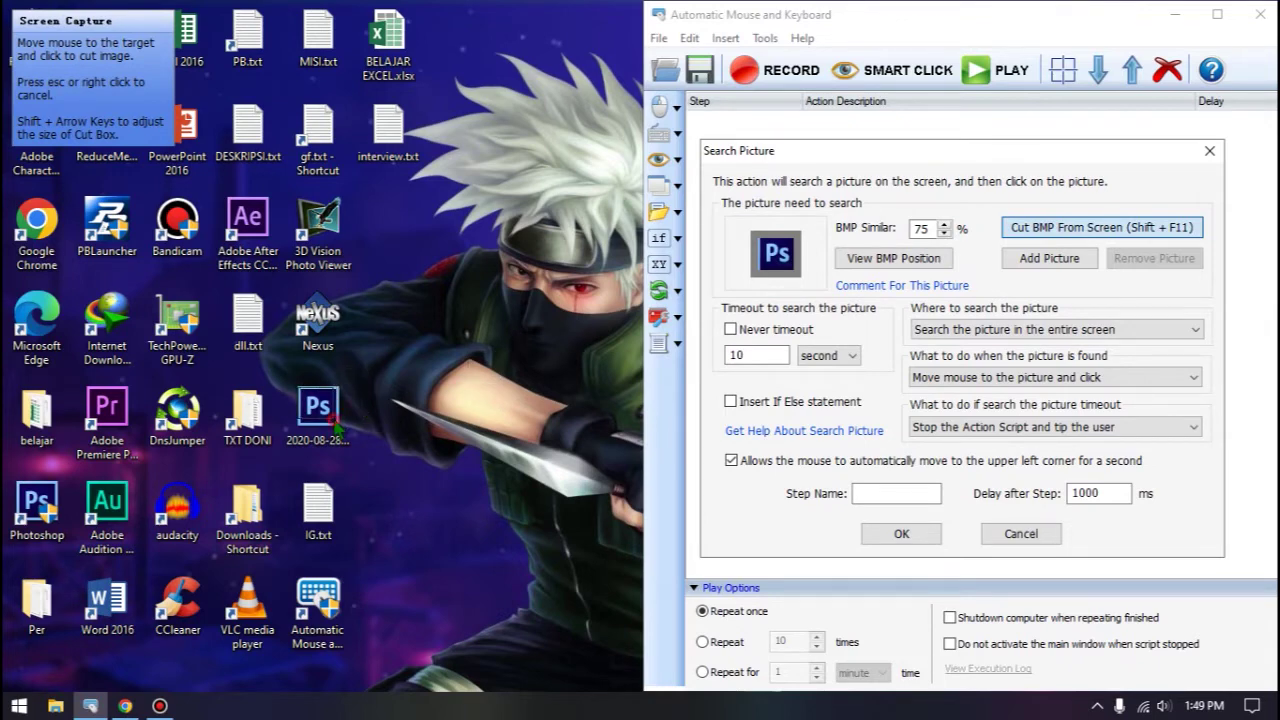
click(337, 428)
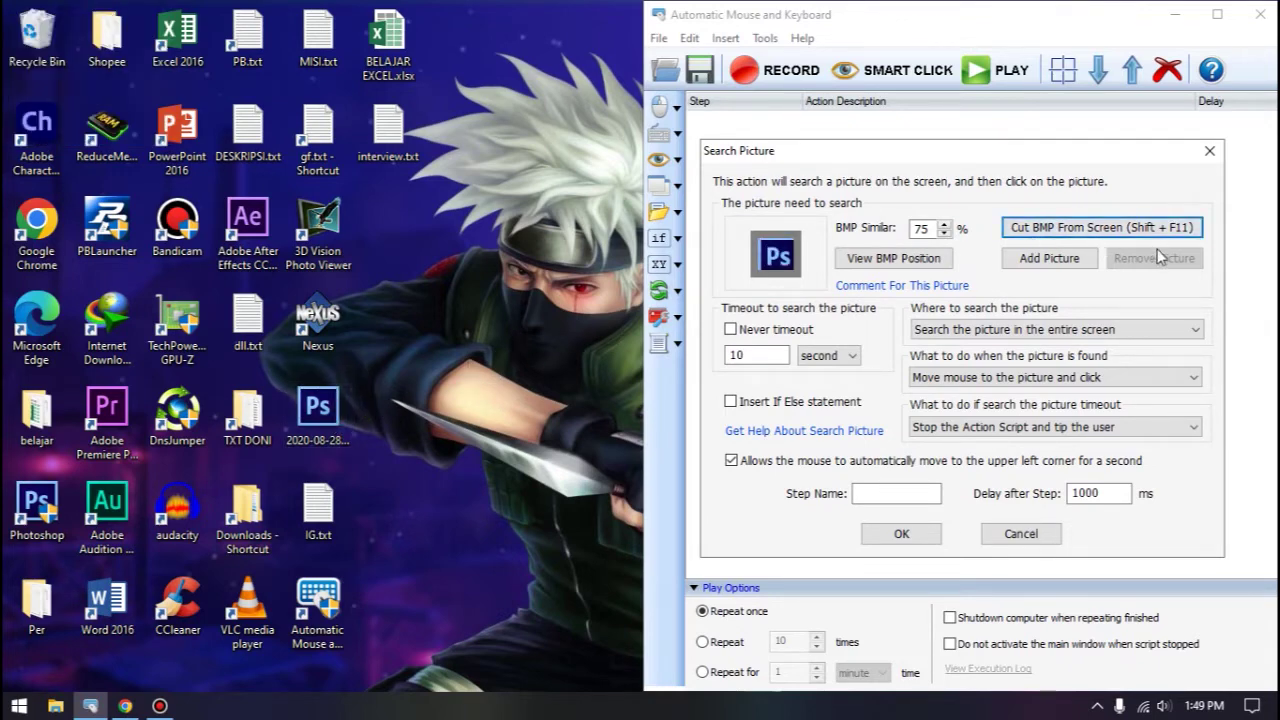
Add a second search picture and capture a small area of the Photoshop file icon for it.
click(1061, 263)
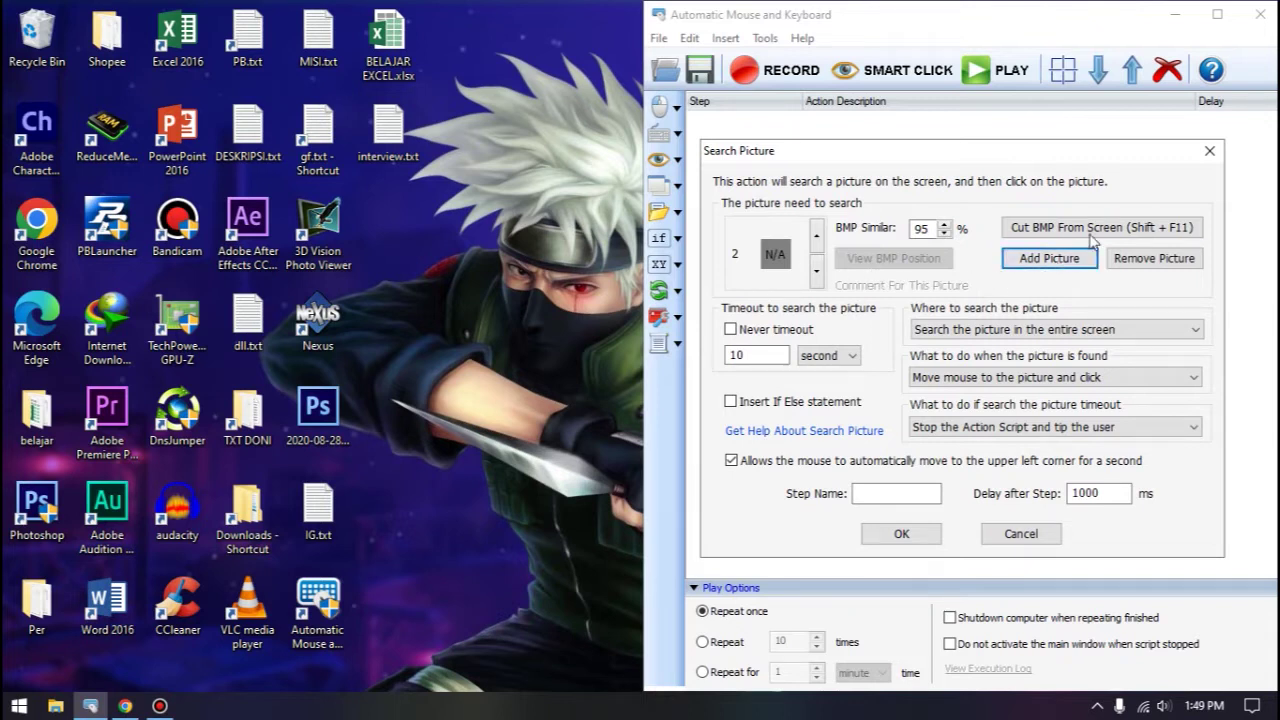
click(1092, 235)
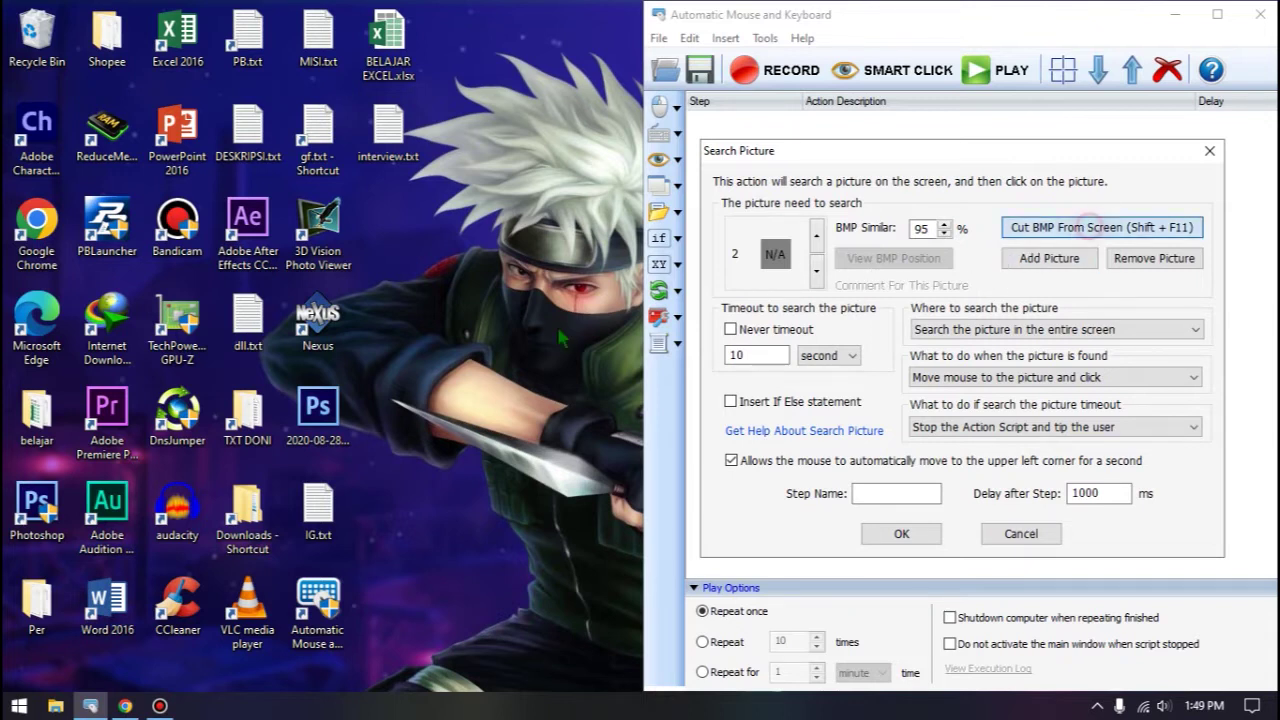
click(322, 435)
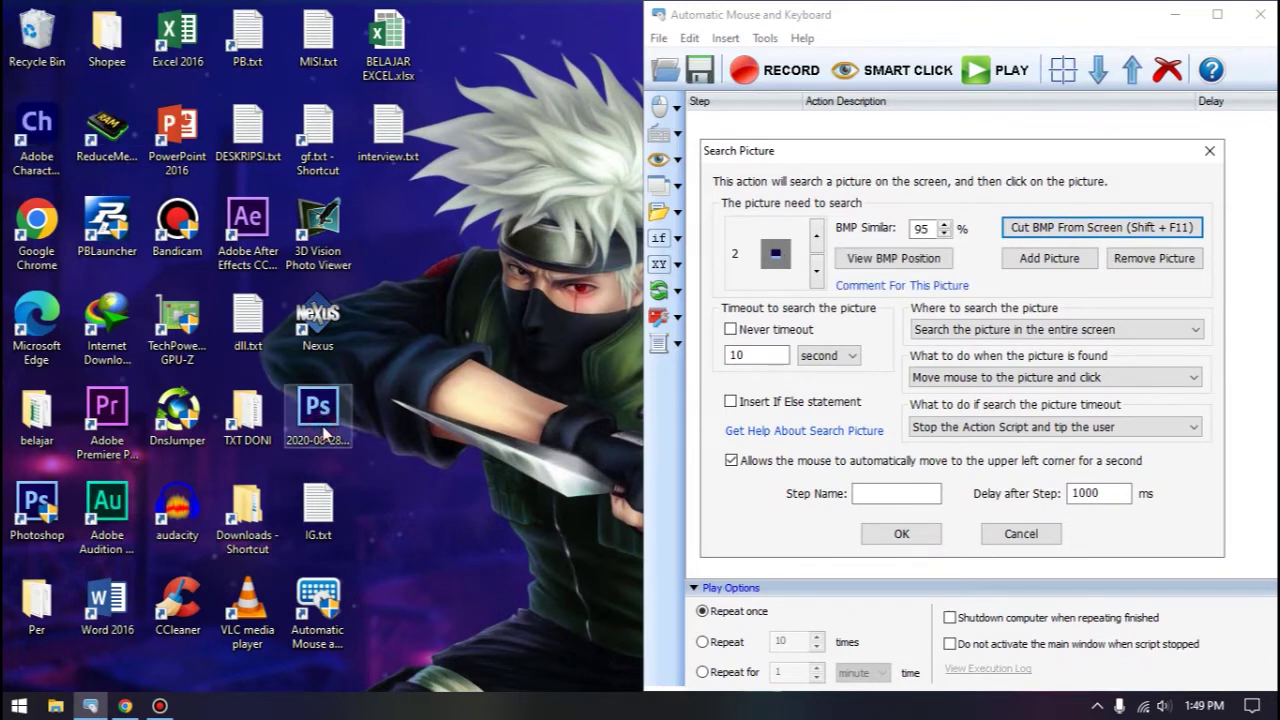
Switch between the two search pictures and remove the second one.
click(818, 268)
click(818, 268)
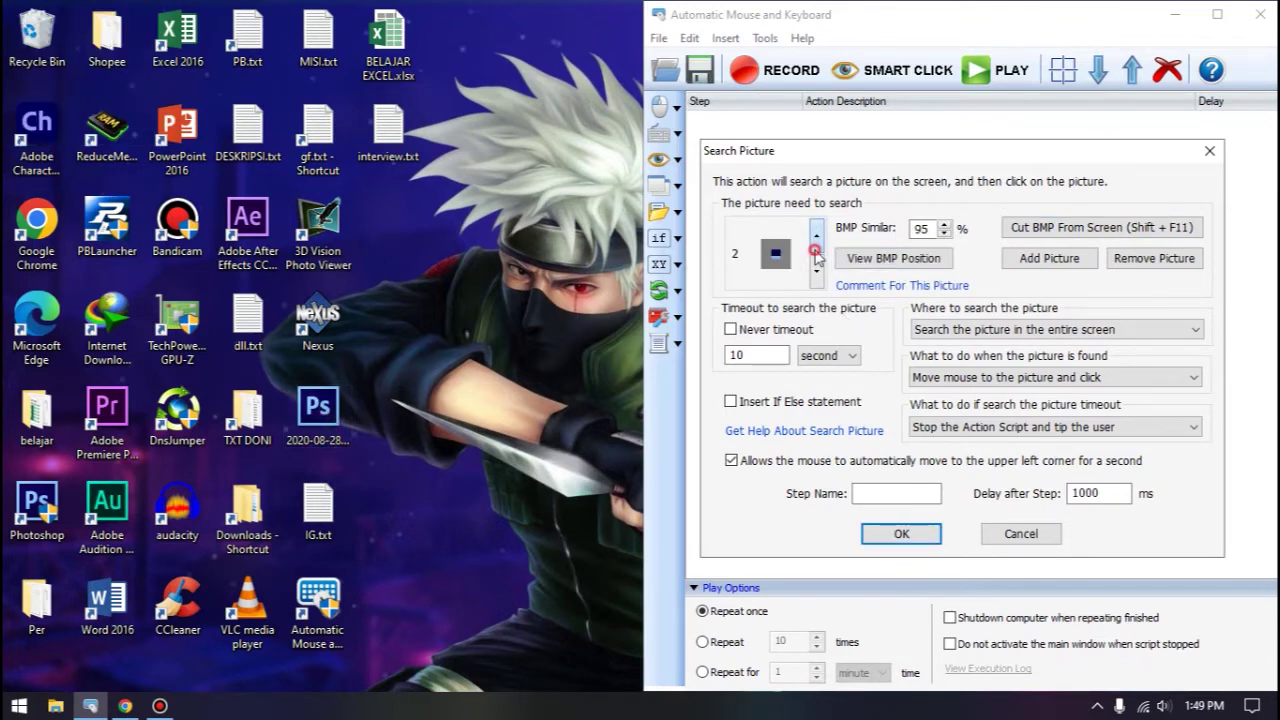
click(816, 234)
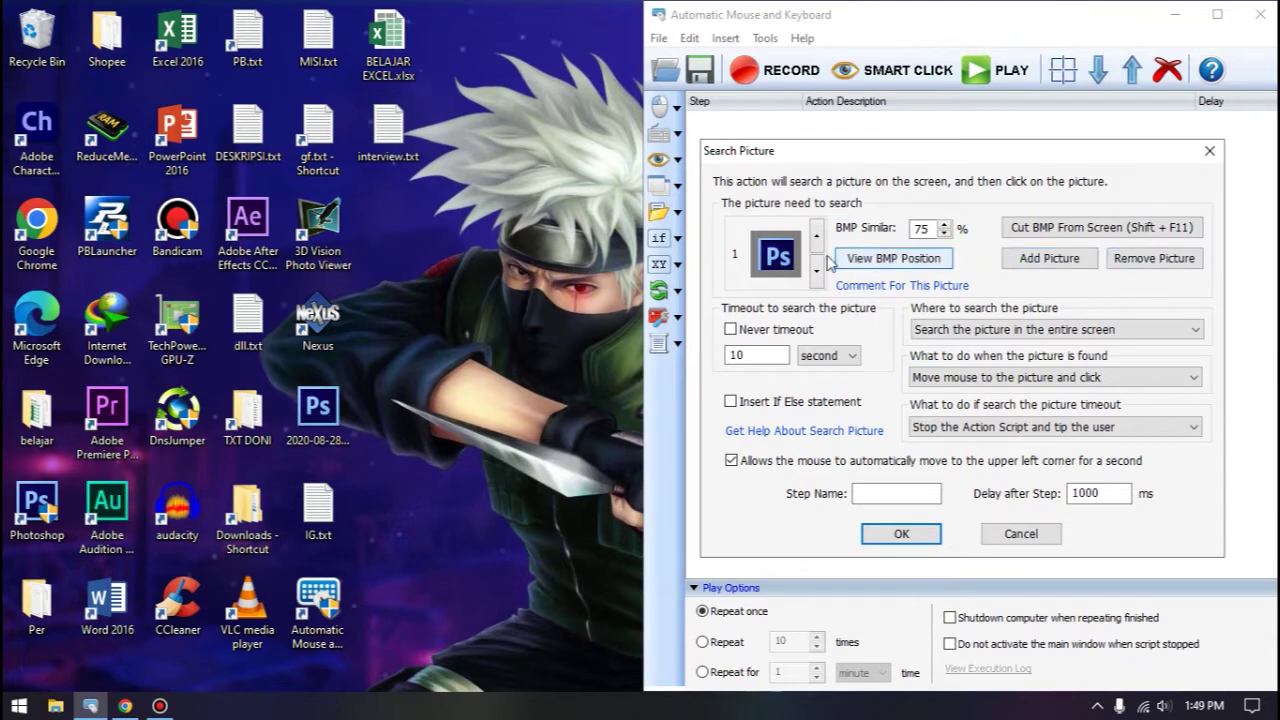
click(1165, 262)
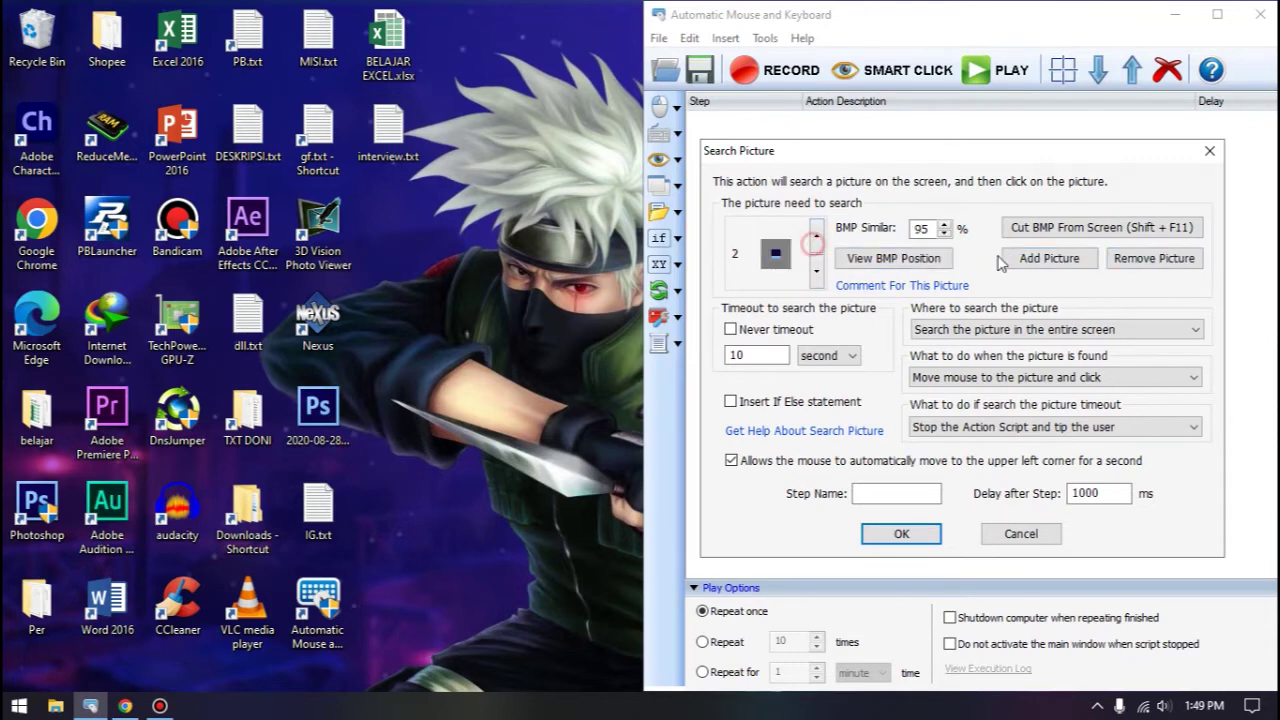
click(1140, 265)
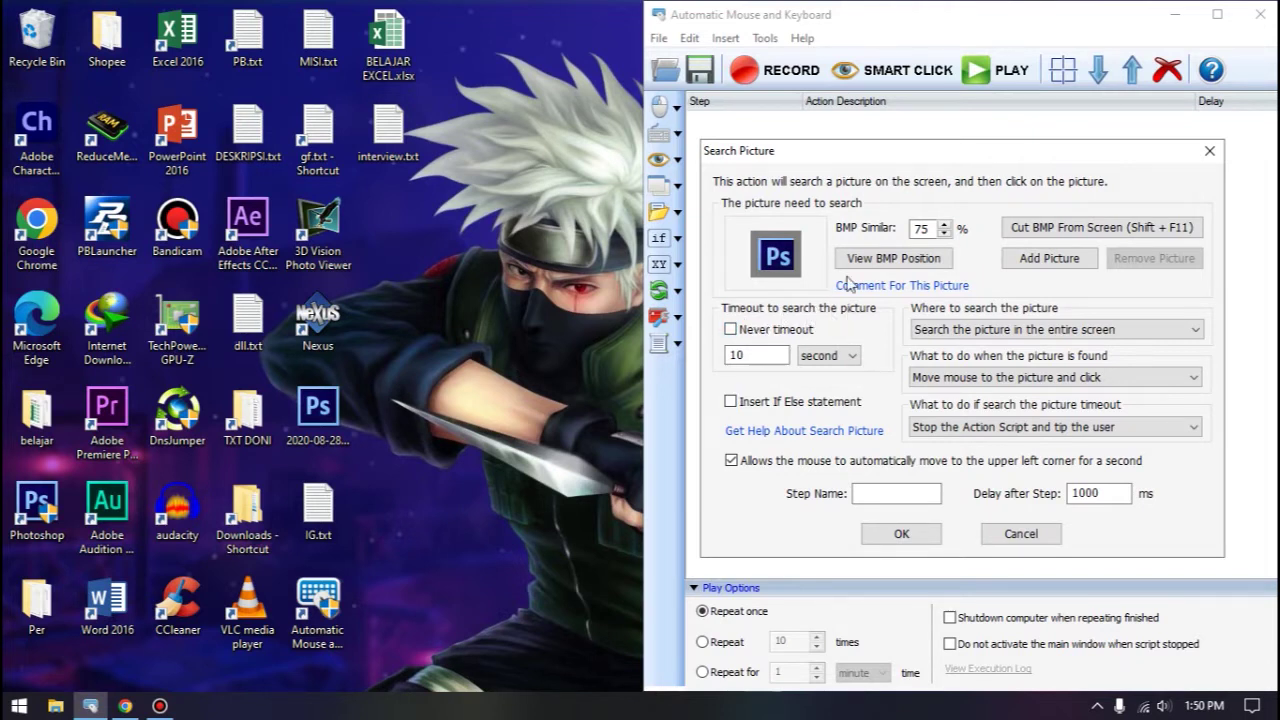
Try the Never timeout option for the picture search and turn it back off.
click(753, 341)
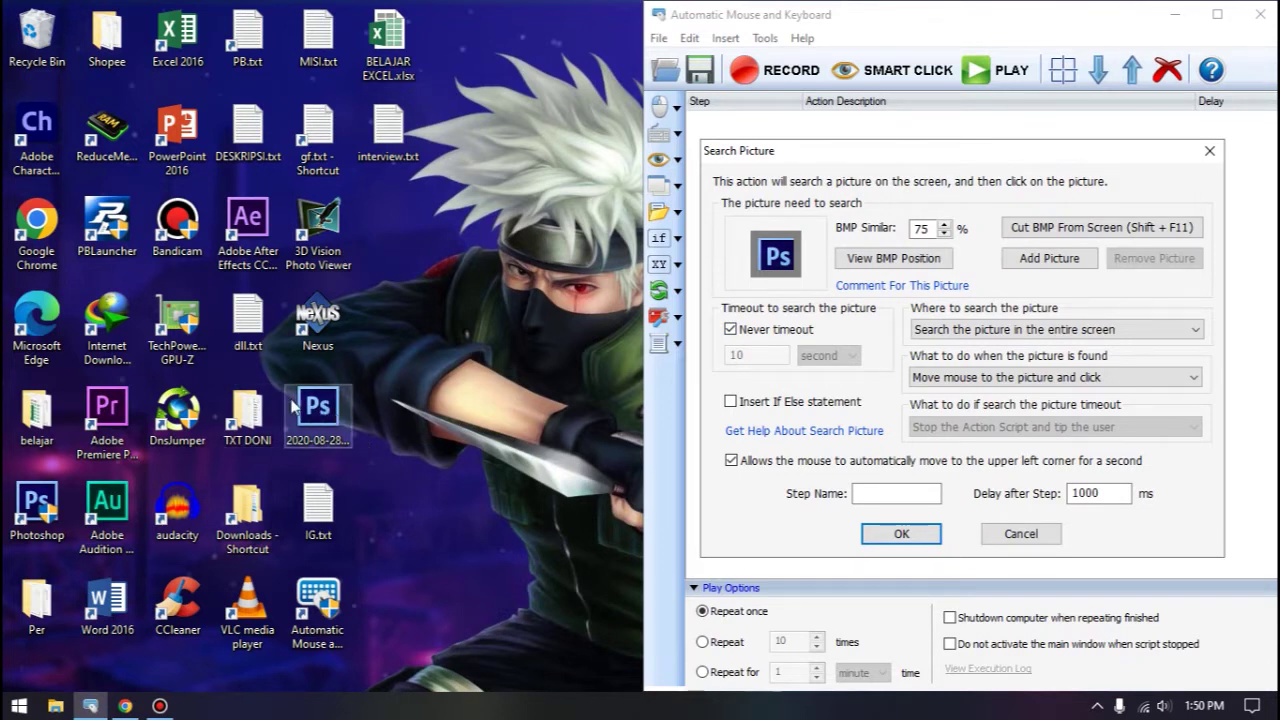
click(731, 329)
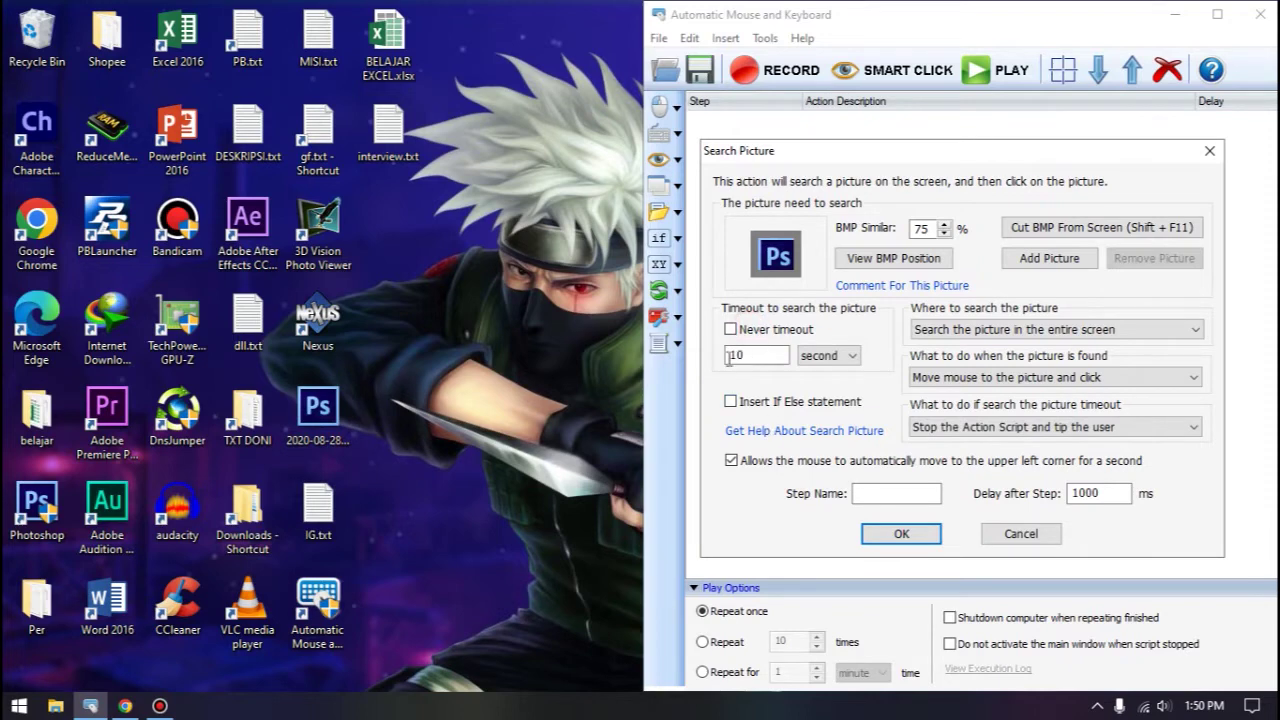
click(755, 355)
Try the Insert If Else statement option for the picture search and turn it back off.
click(806, 406)
click(808, 414)
click(808, 415)
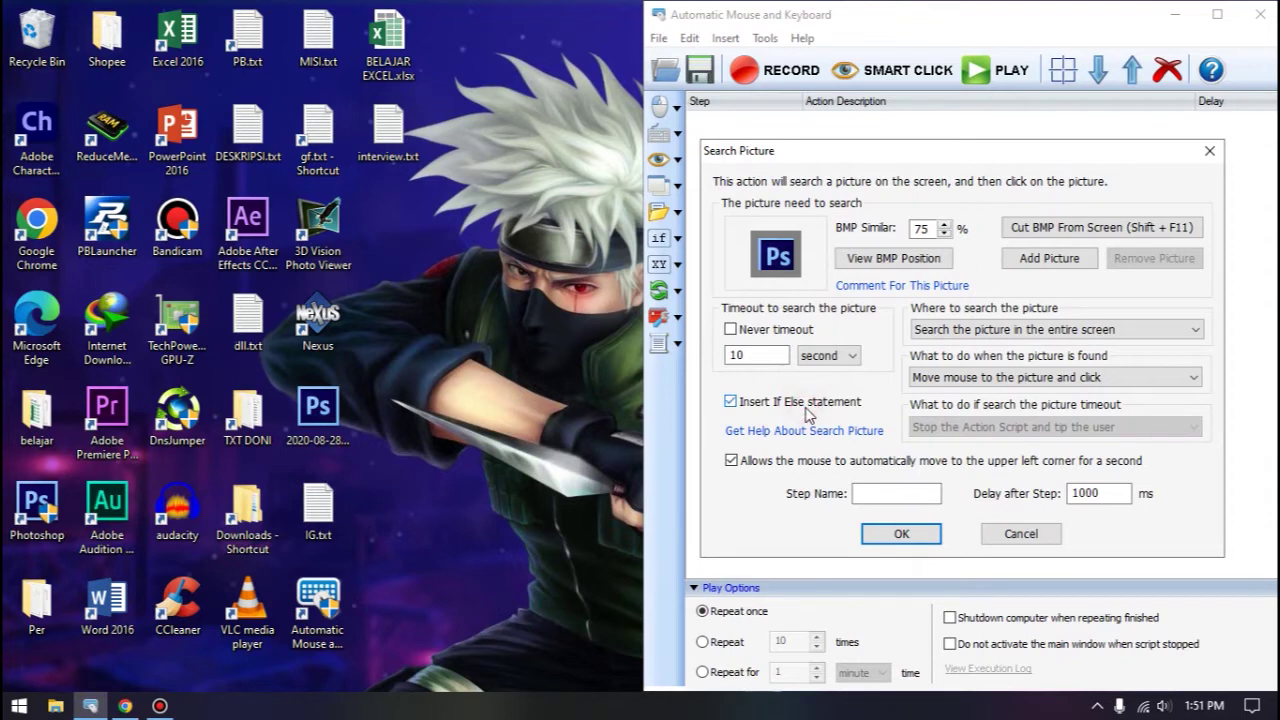
click(806, 410)
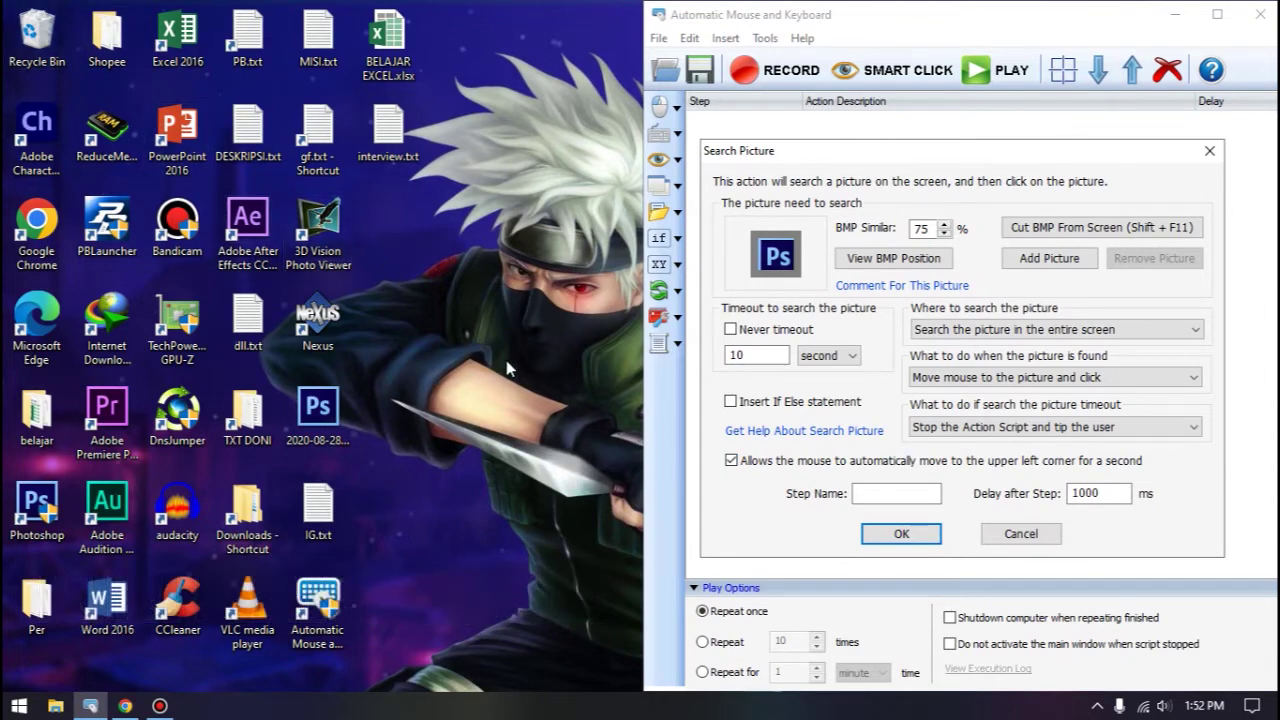
Try turning off the option that automatically moves the mouse to the upper left corner for a second.
click(732, 461)
click(758, 461)
click(755, 461)
click(860, 493)
double_click(1068, 492)
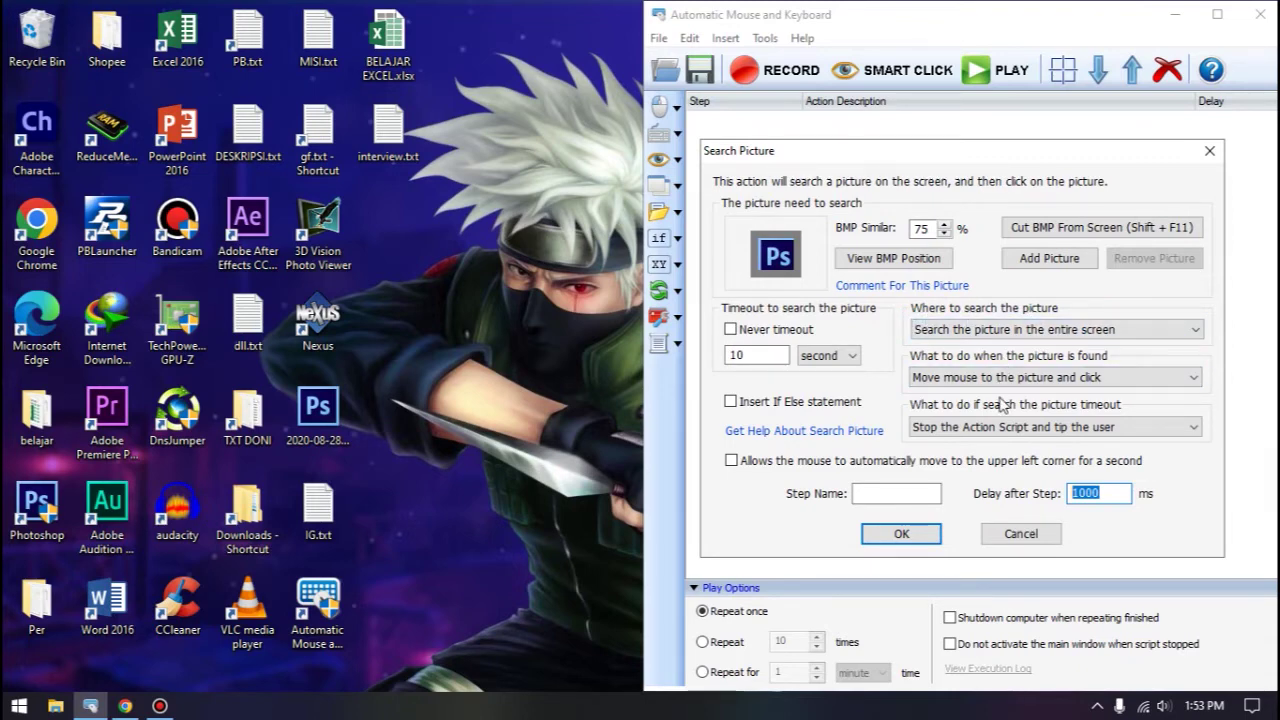
Limit the picture search to a specific region of about 99x112 around the Photoshop file icon on the desktop.
click(986, 329)
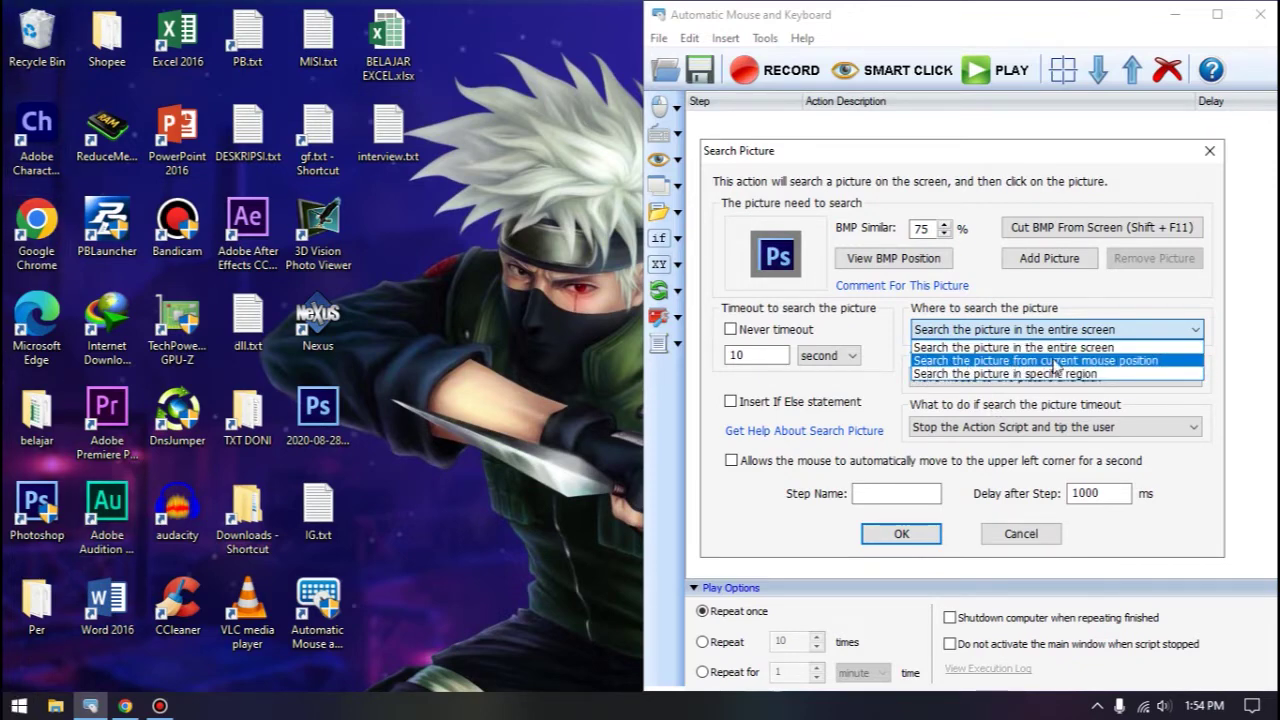
click(1127, 362)
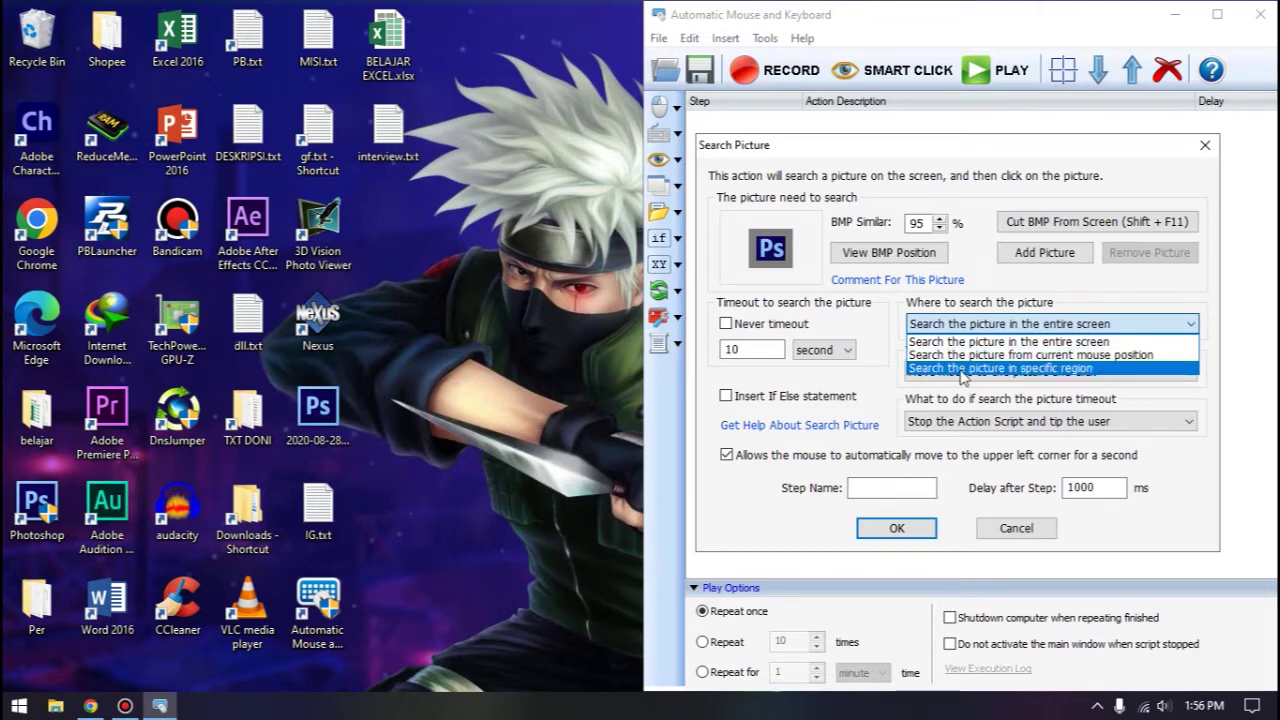
click(1087, 370)
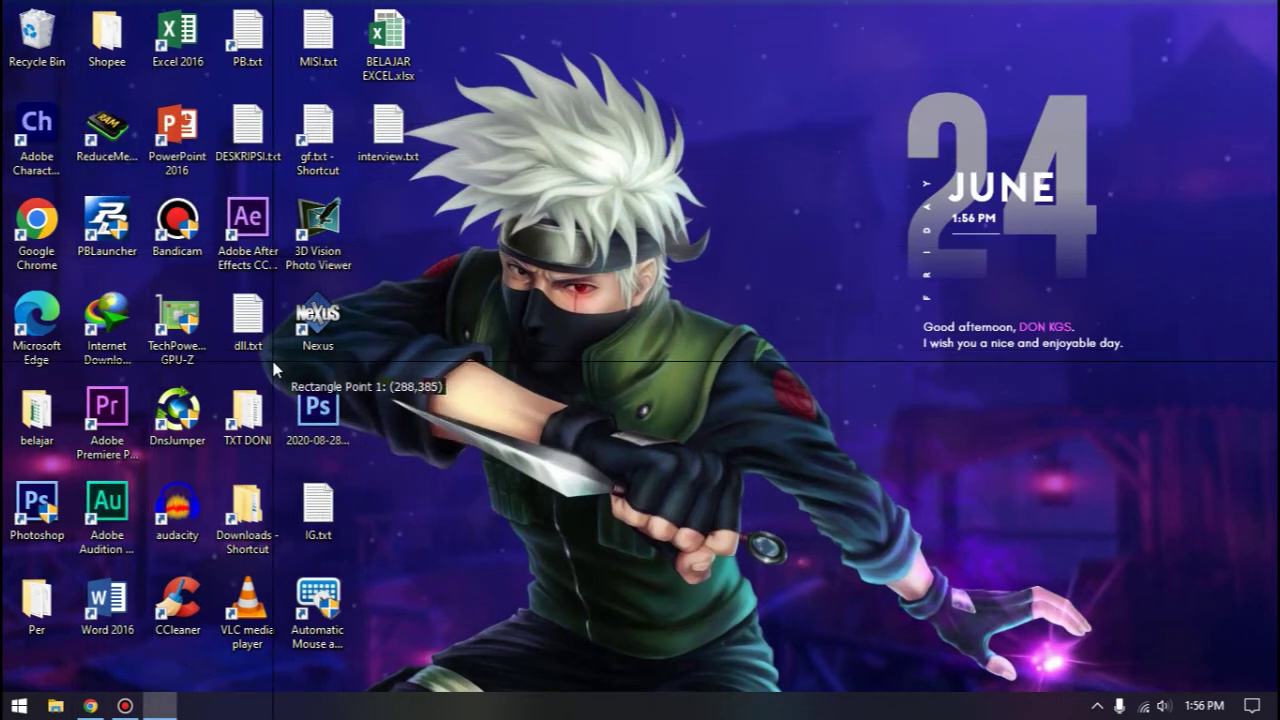
drag(272, 354, 365, 461)
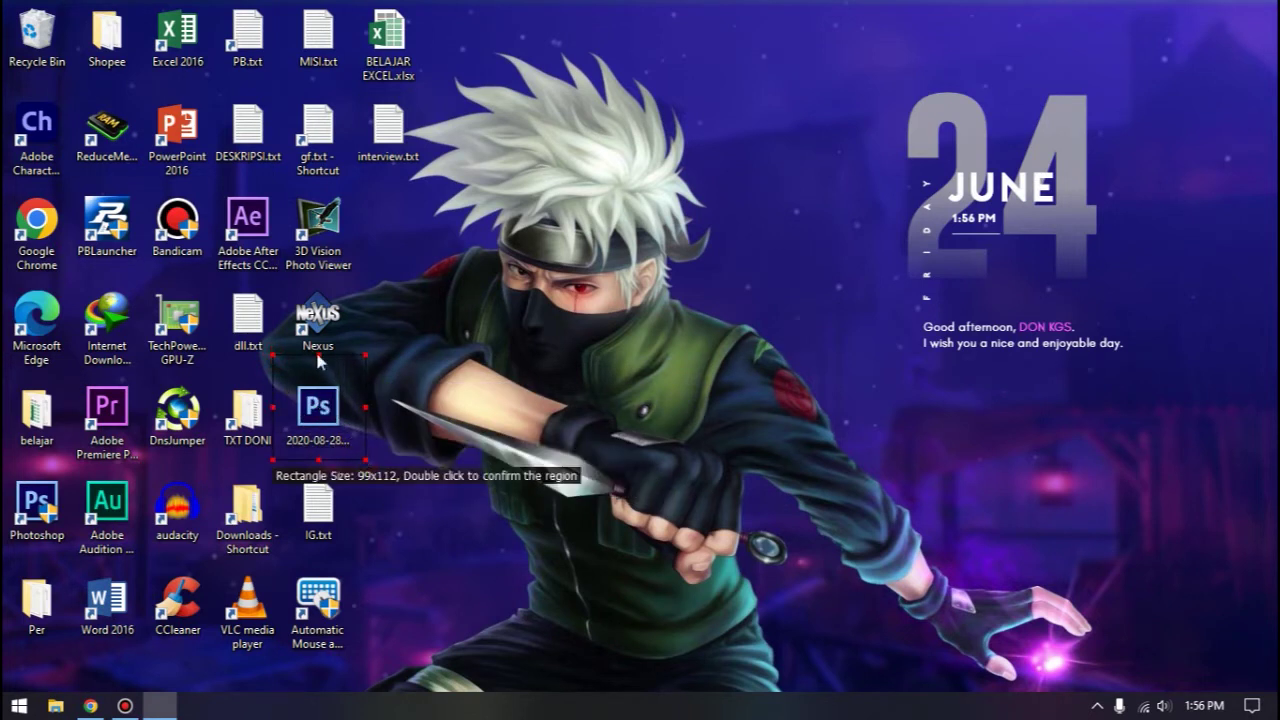
double_click(316, 424)
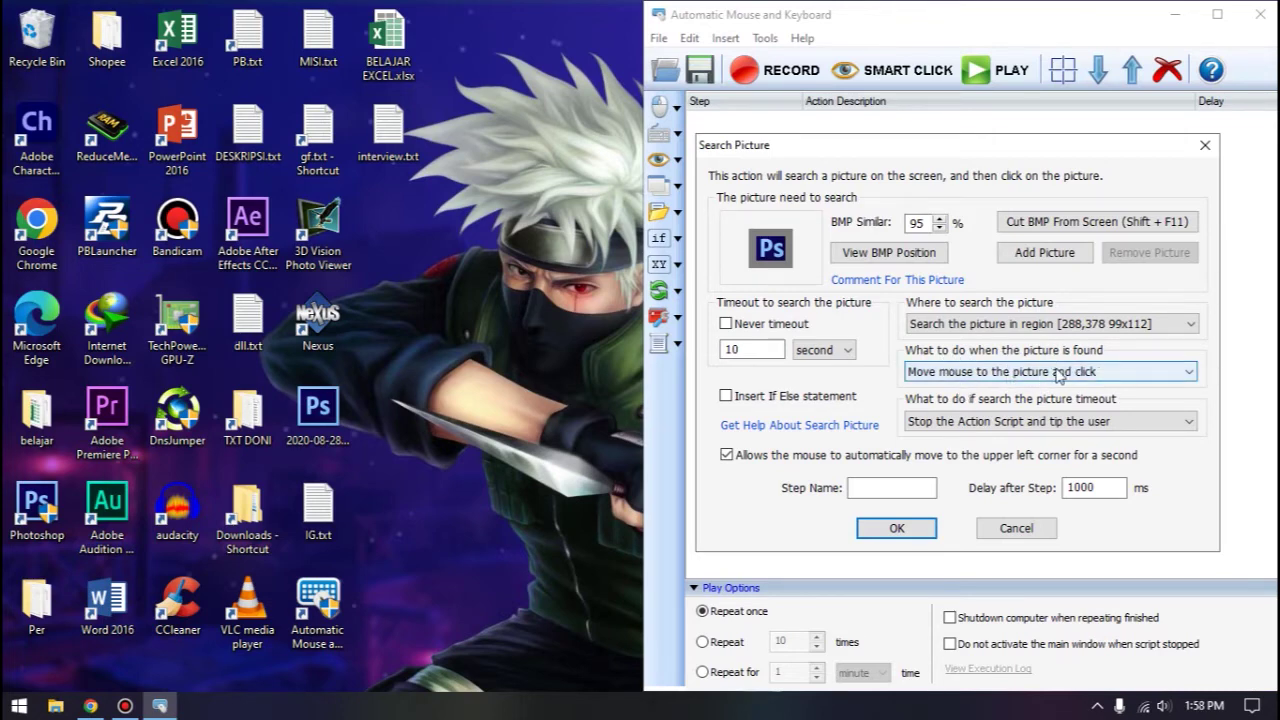
Try the "Just move mouse to the picture" option for what to do when the picture is found.
click(950, 377)
click(948, 403)
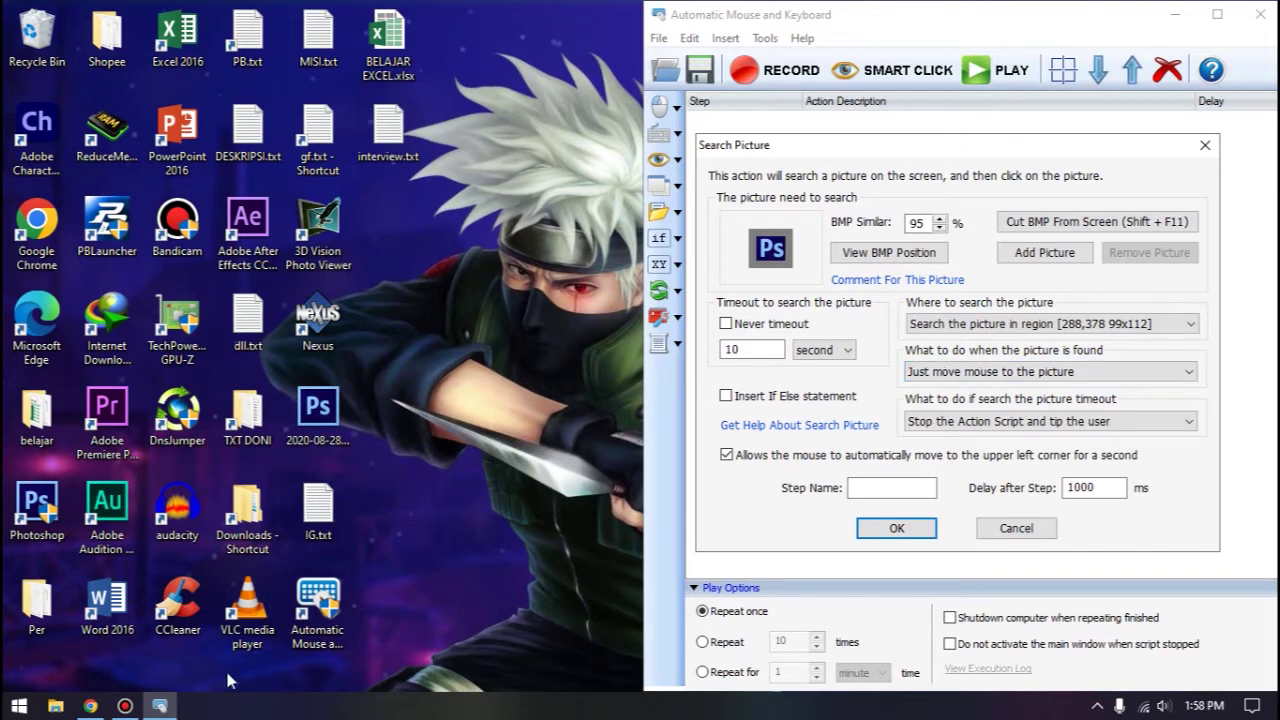
click(125, 706)
click(125, 706)
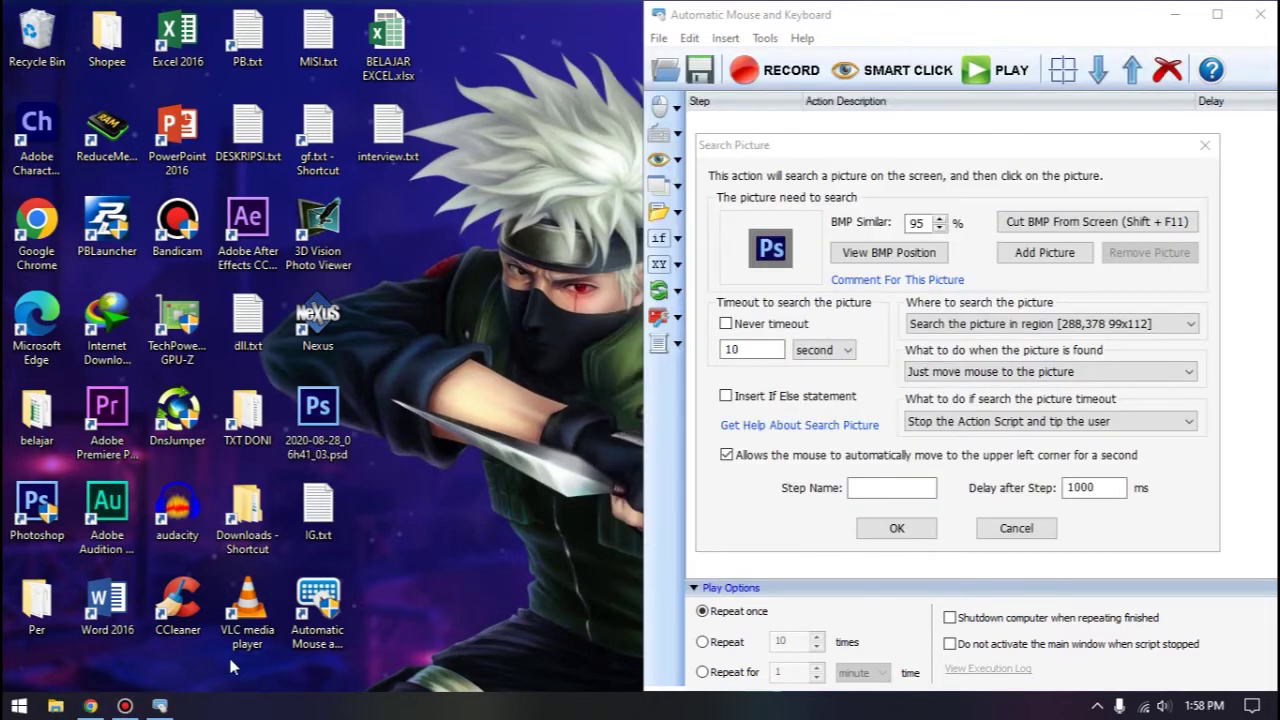
click(933, 396)
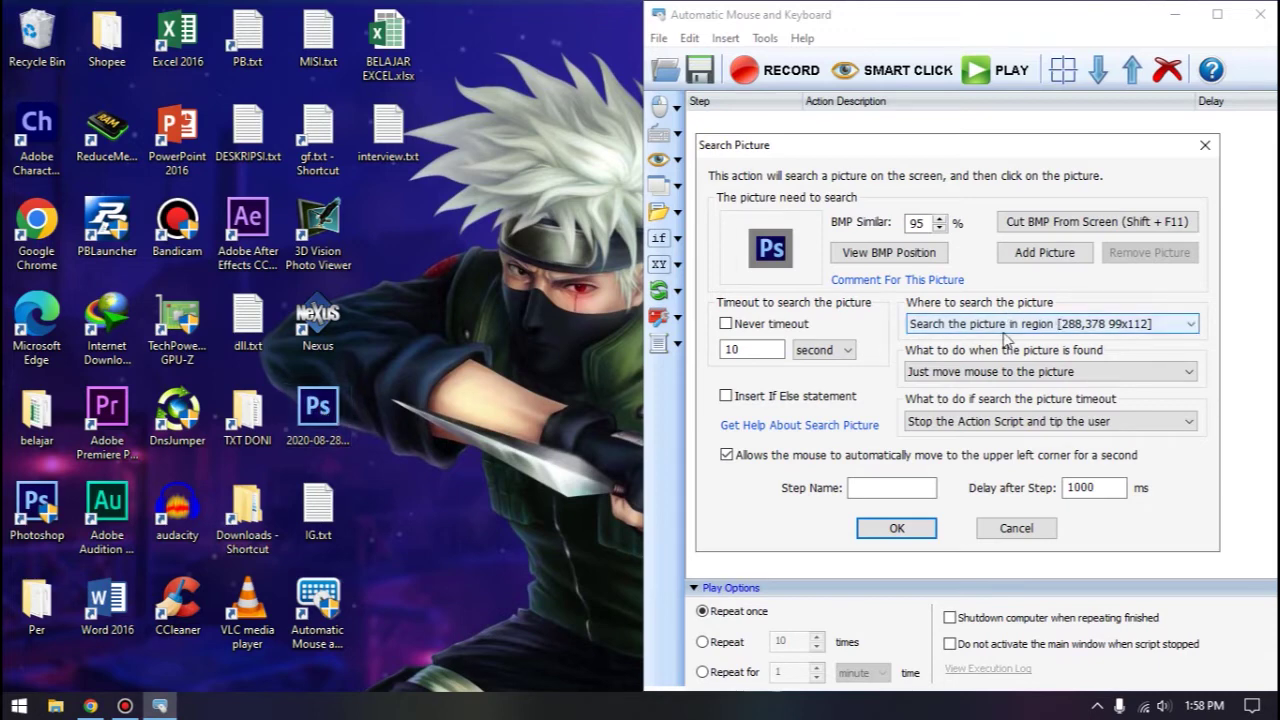
click(1010, 372)
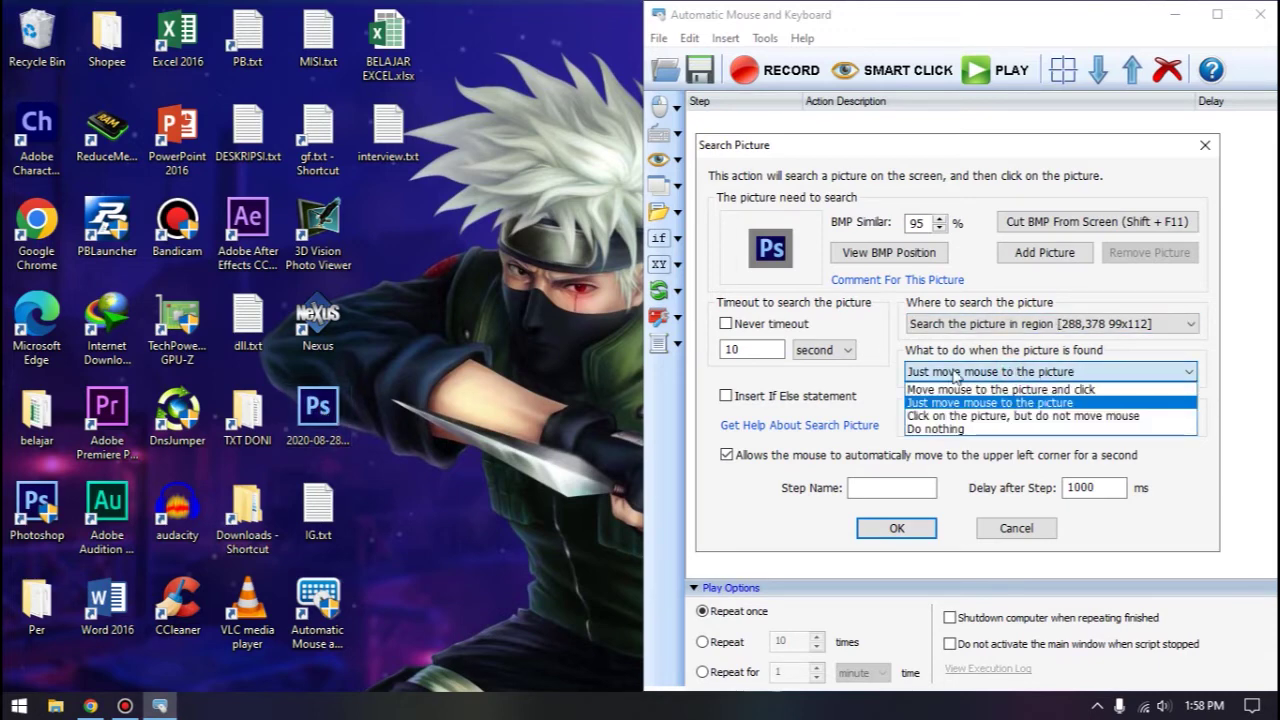
click(1050, 404)
Try the "Click on the picture, but do not move mouse" and "Do nothing" options and return to "Move mouse to the picture and click".
click(983, 371)
click(978, 415)
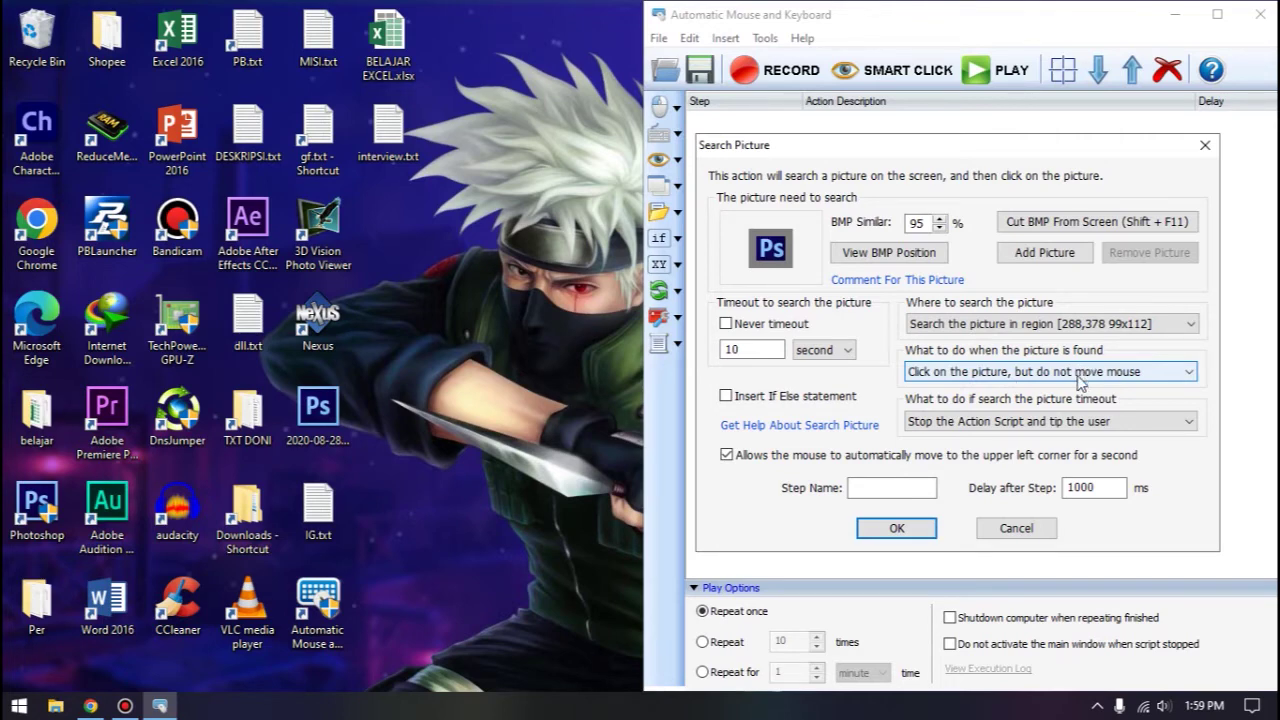
click(962, 374)
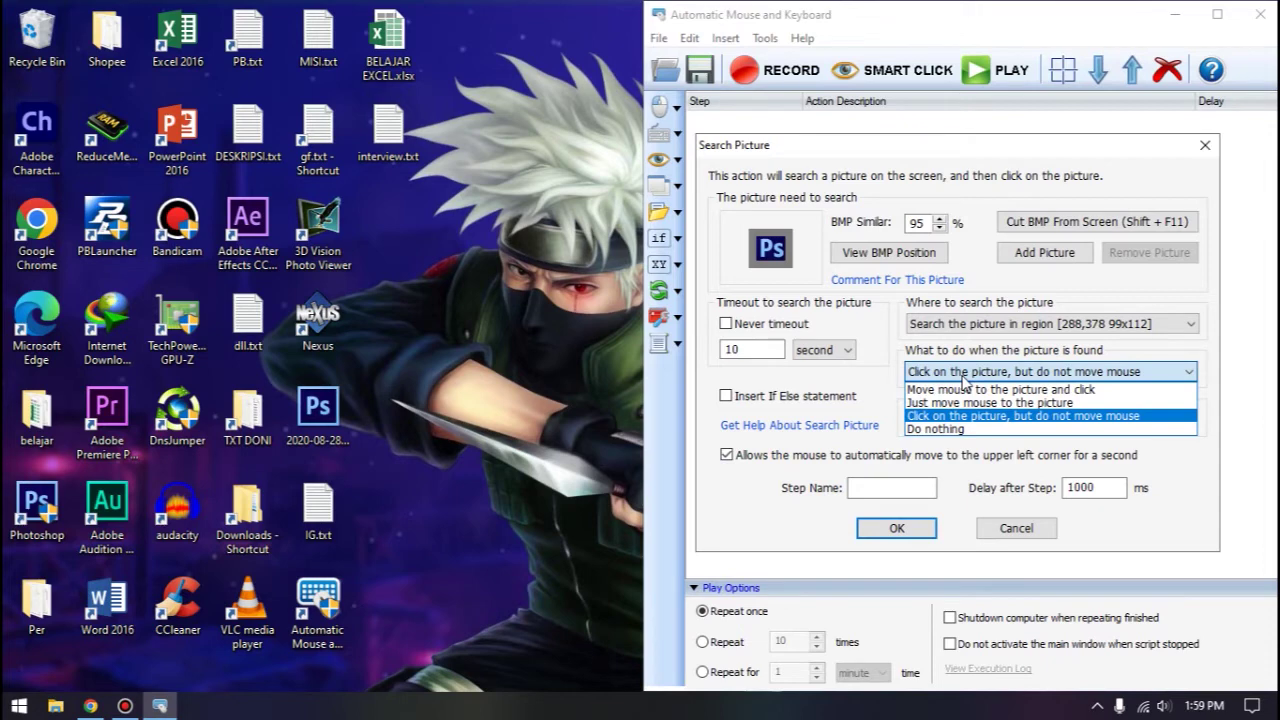
click(964, 429)
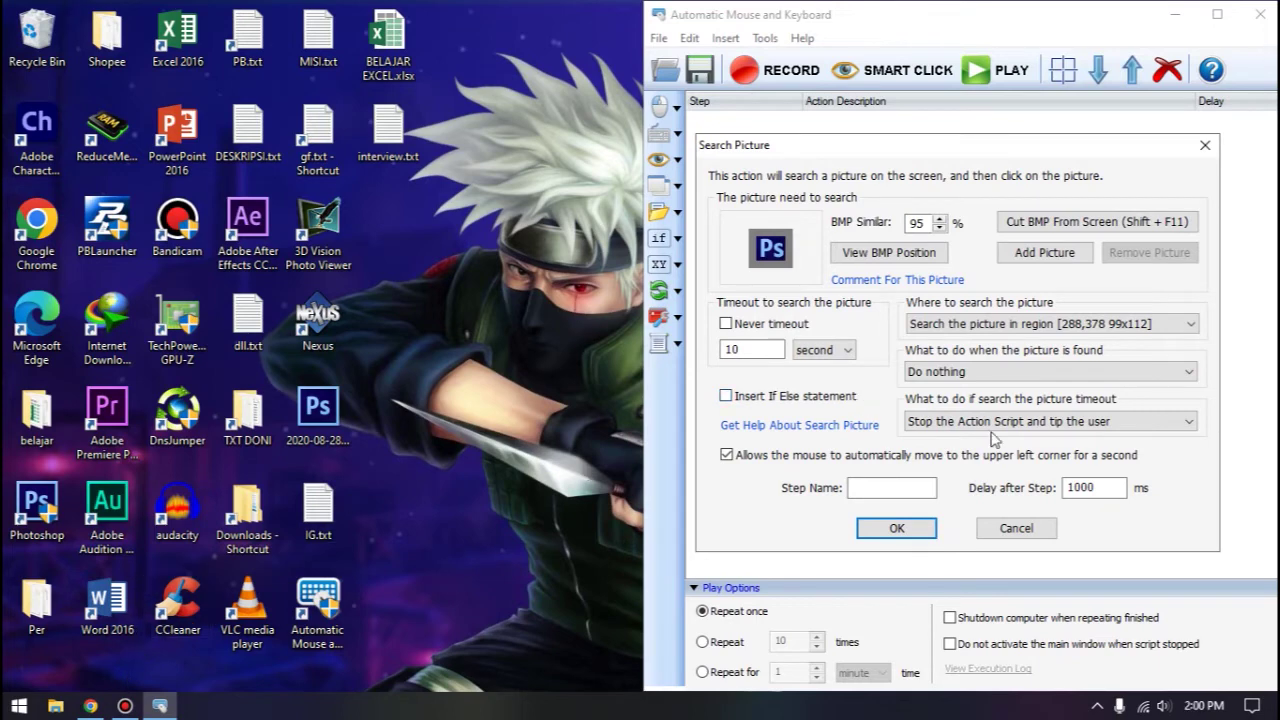
click(984, 375)
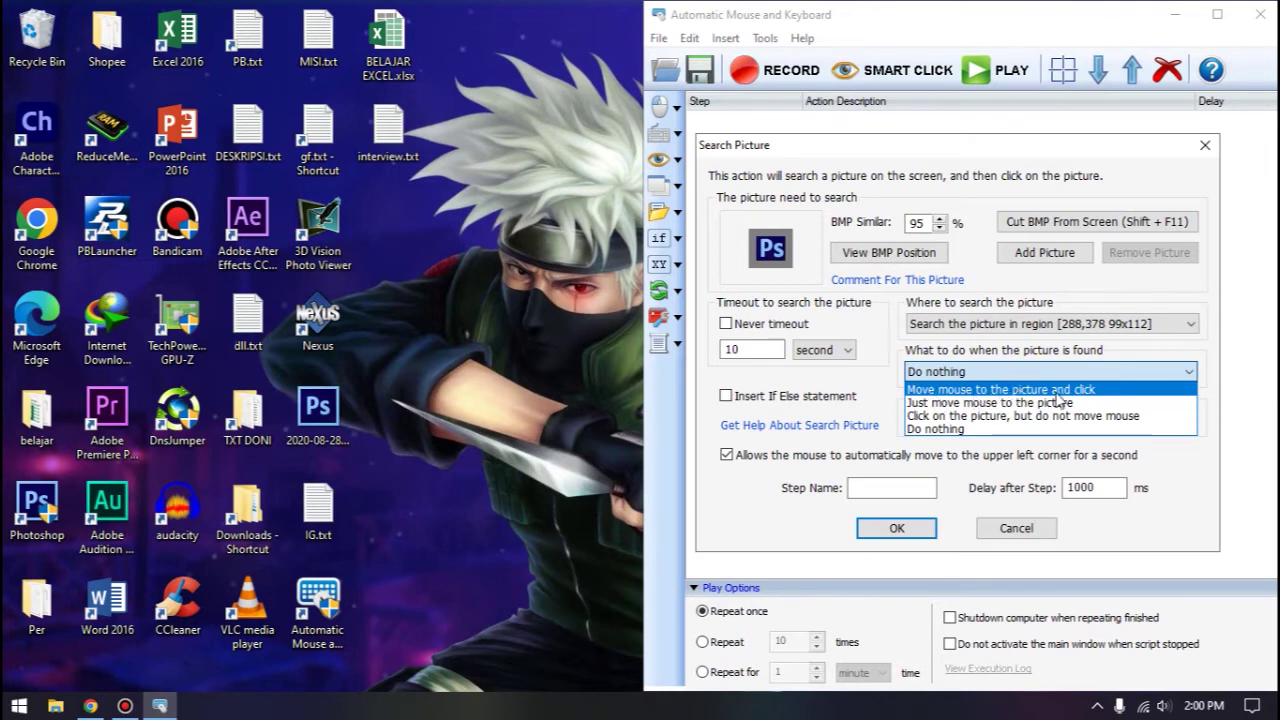
click(1060, 392)
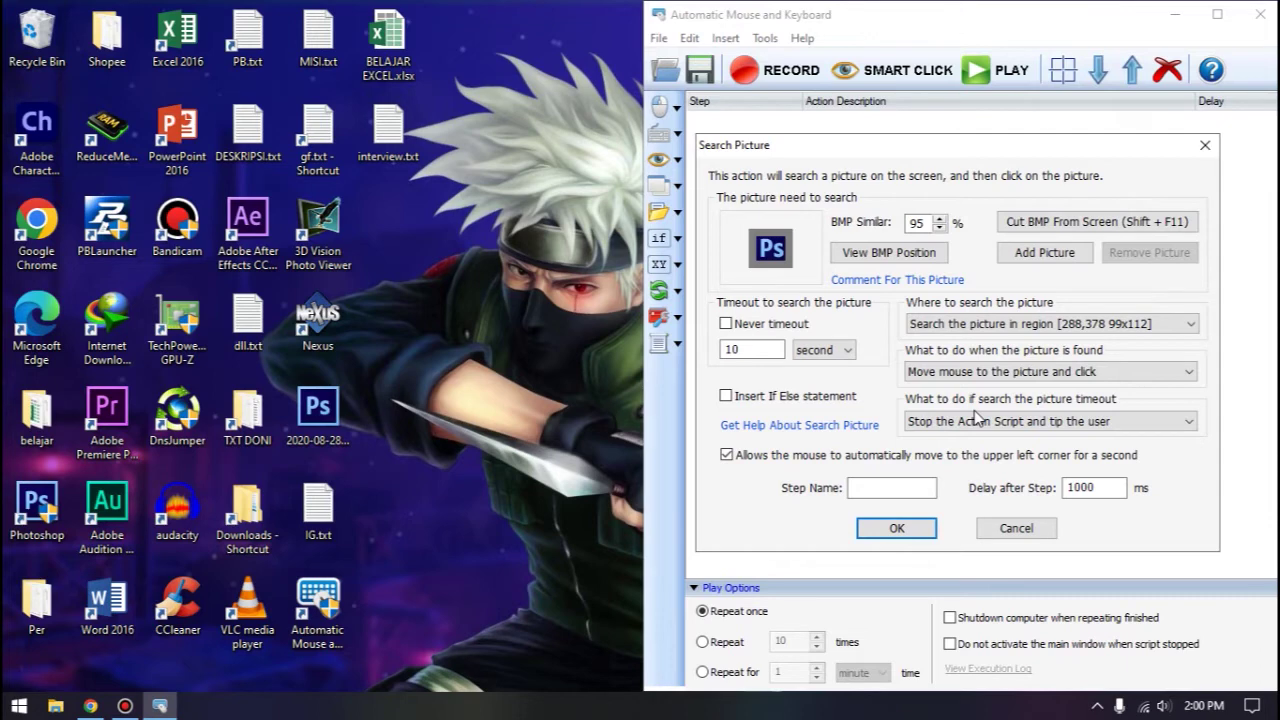
Try the "Stop the Action Script without tip" option for what to do if the picture search times out.
click(968, 424)
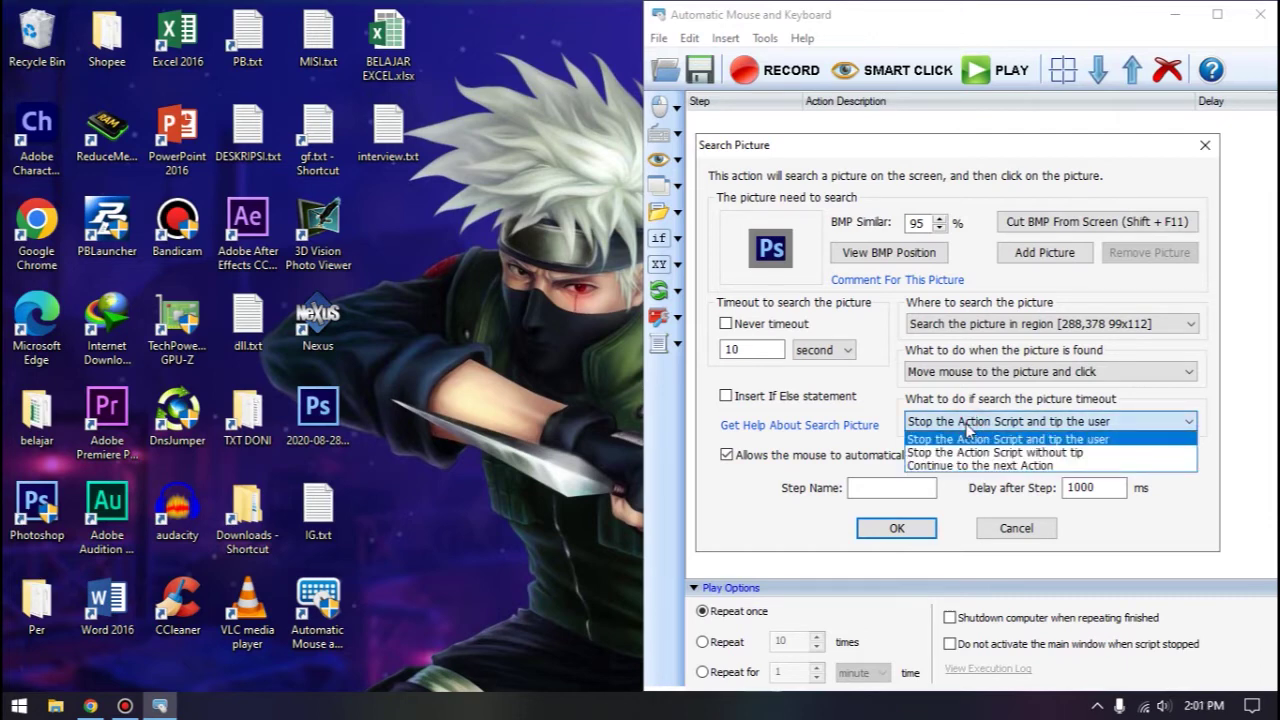
click(955, 452)
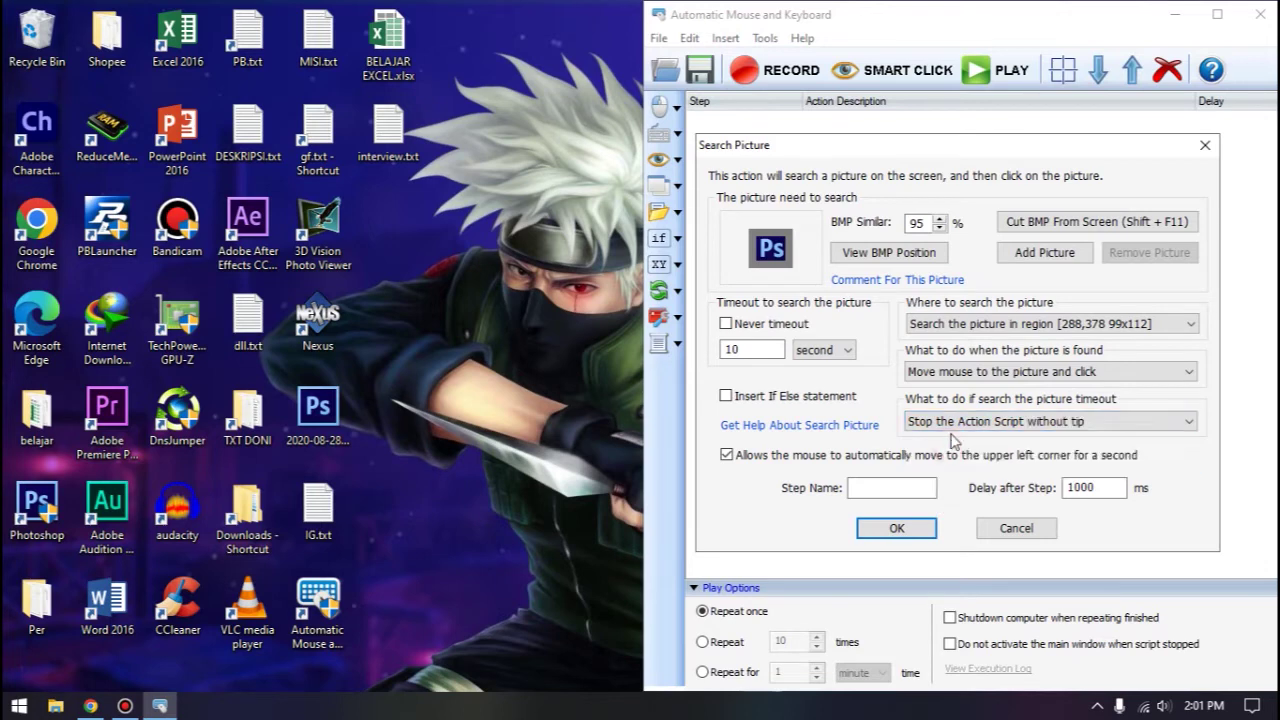
scroll(1020, 428, down, 1)
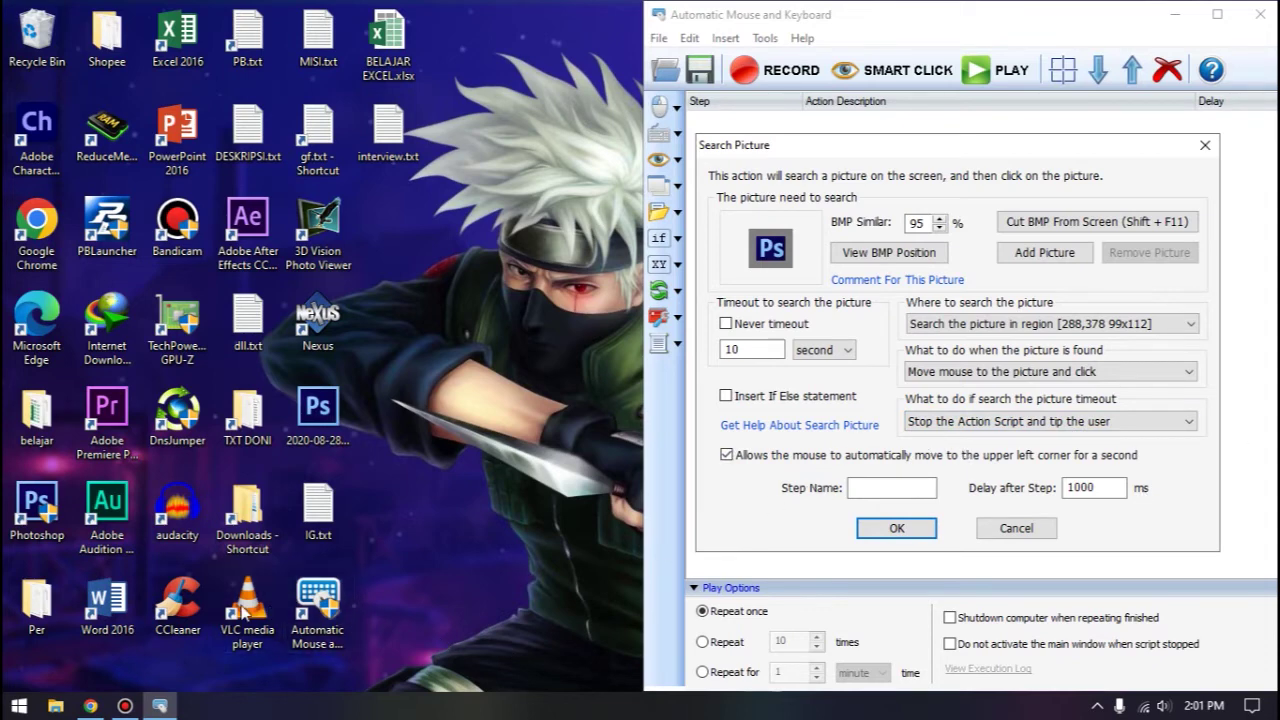
click(982, 415)
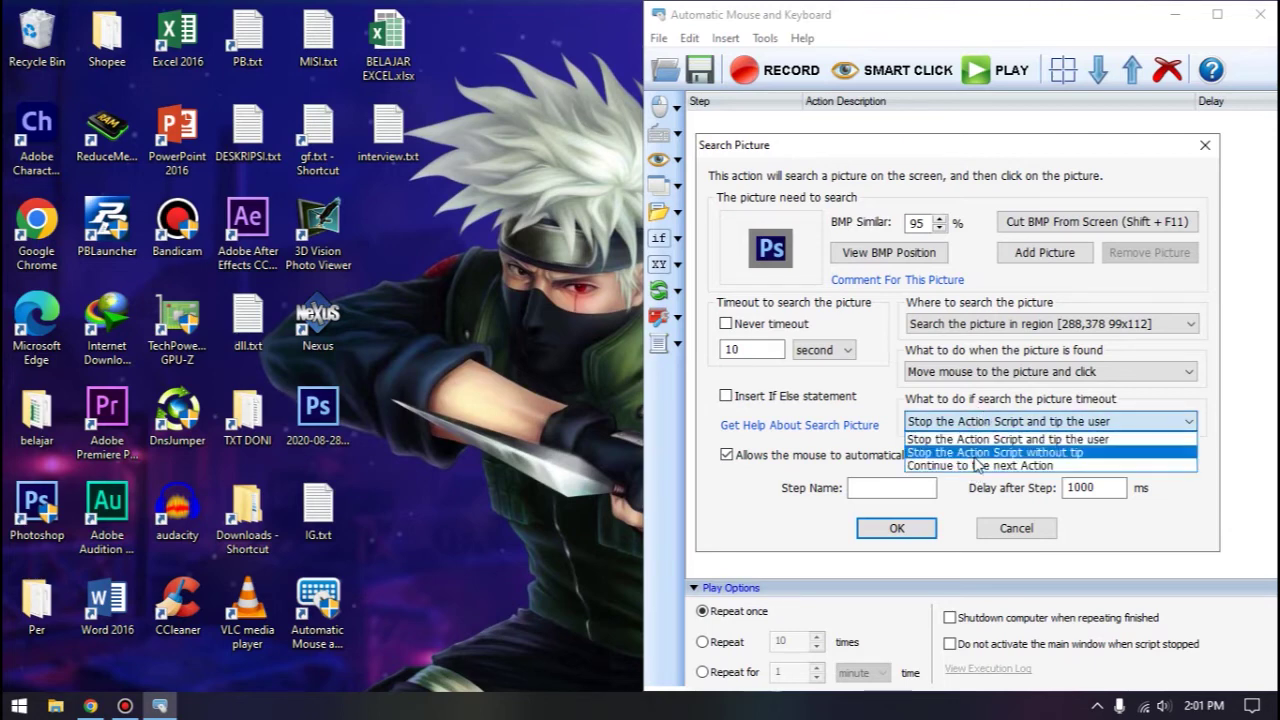
click(977, 452)
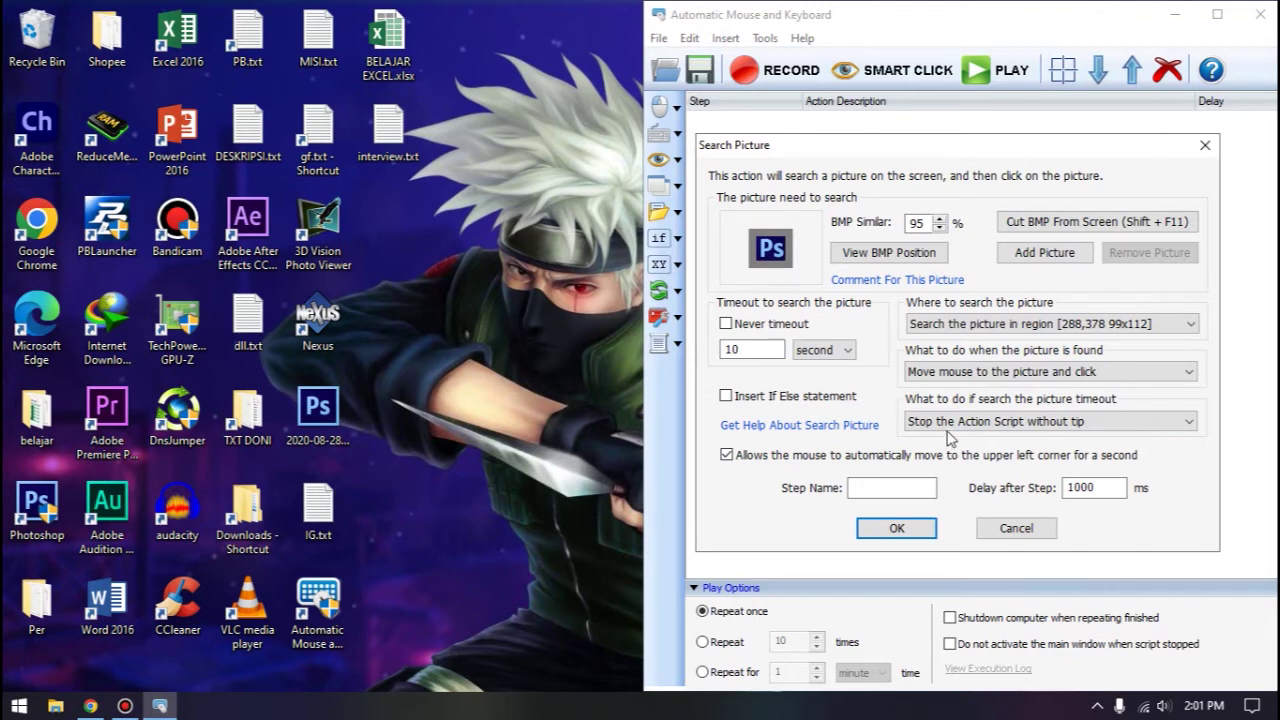
Set the picture search timeout behaviour to "Continue to the next Action".
click(955, 422)
click(976, 466)
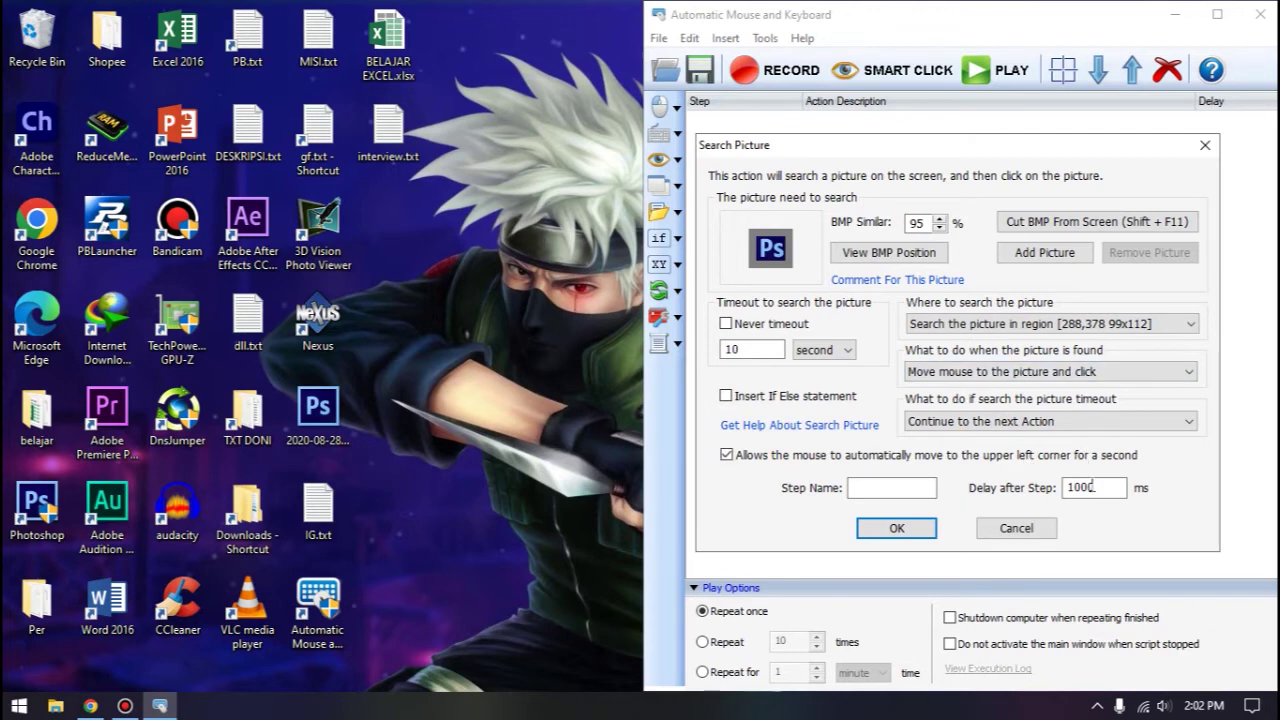
drag(845, 142, 849, 104)
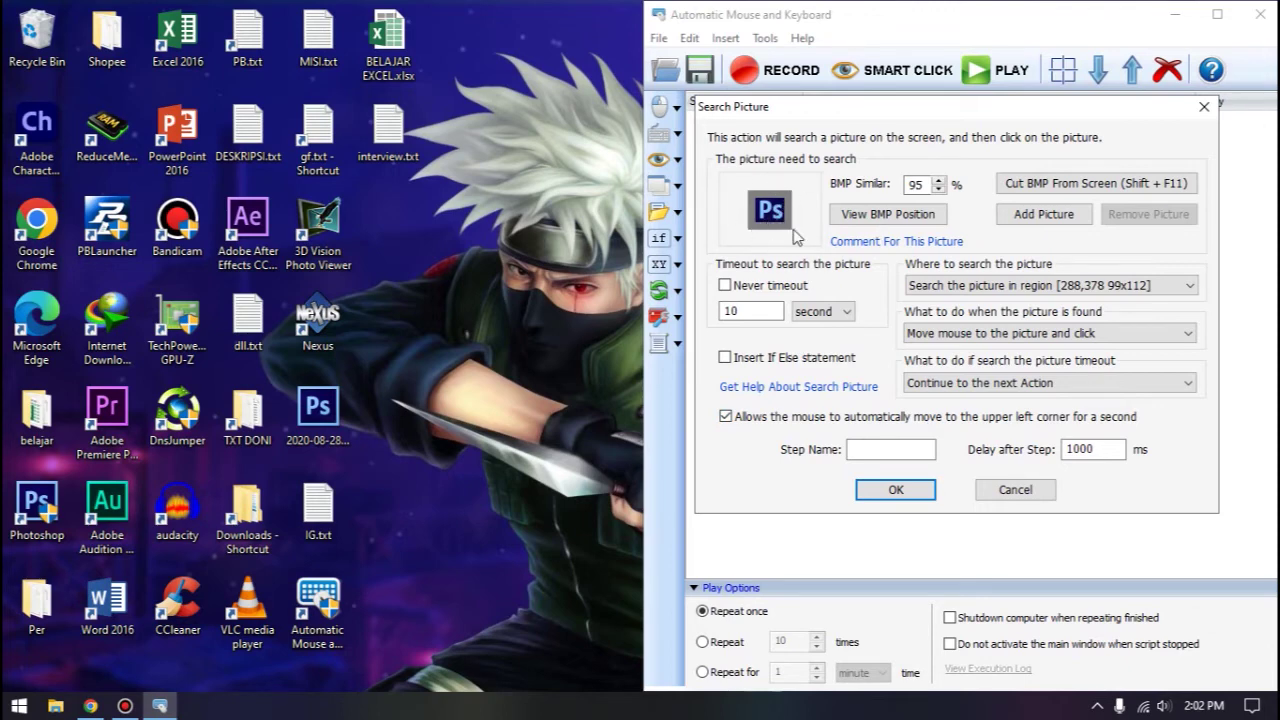
Duplicate the Photoshop file on the desktop and place the copy beside the original icon.
click(322, 447)
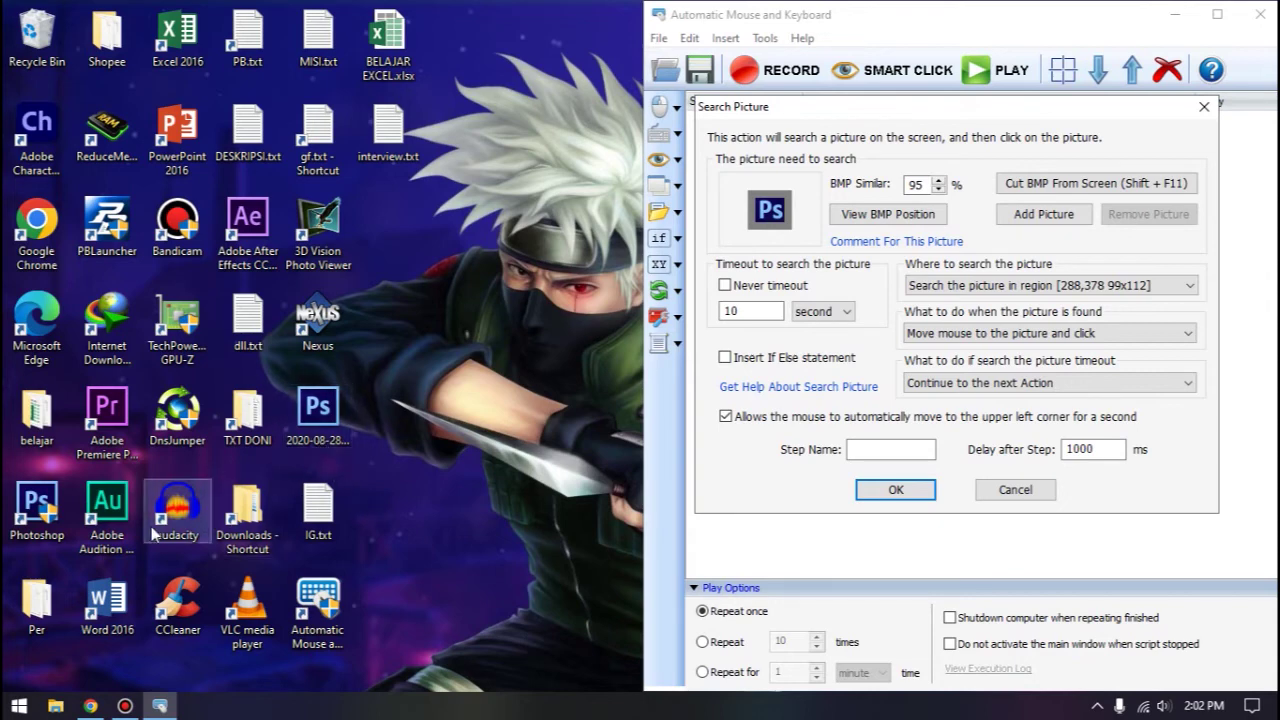
key(ctrl+c)
key(ctrl+v)
drag(420, 410, 350, 410)
drag(433, 437, 398, 437)
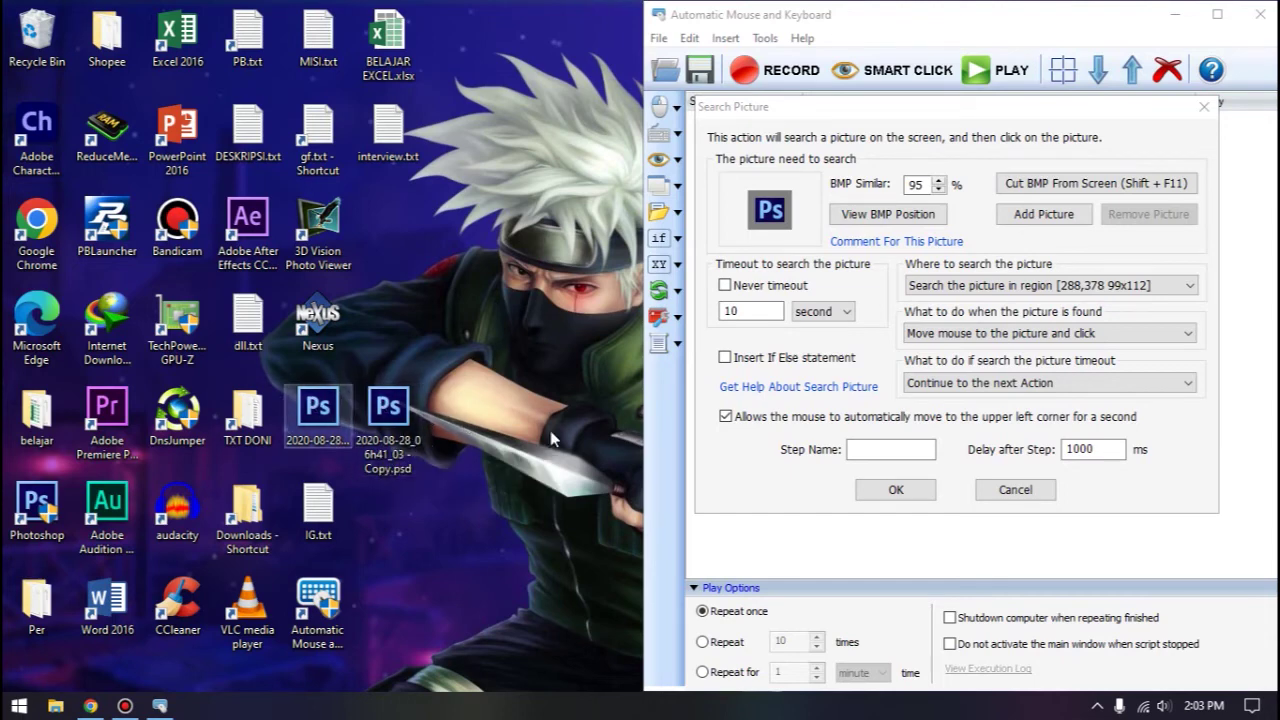
Narrow the search region to about 81x112 around the original Photoshop file icon, leaving out the copy.
click(1066, 288)
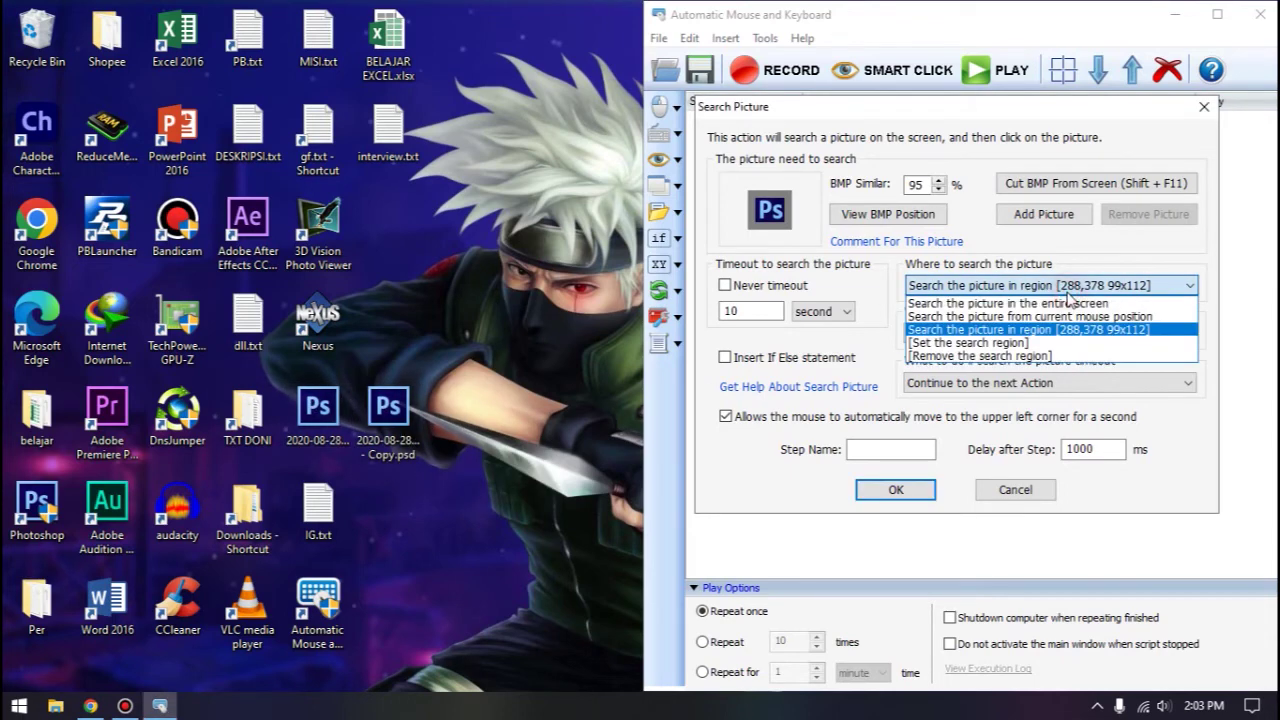
click(1066, 343)
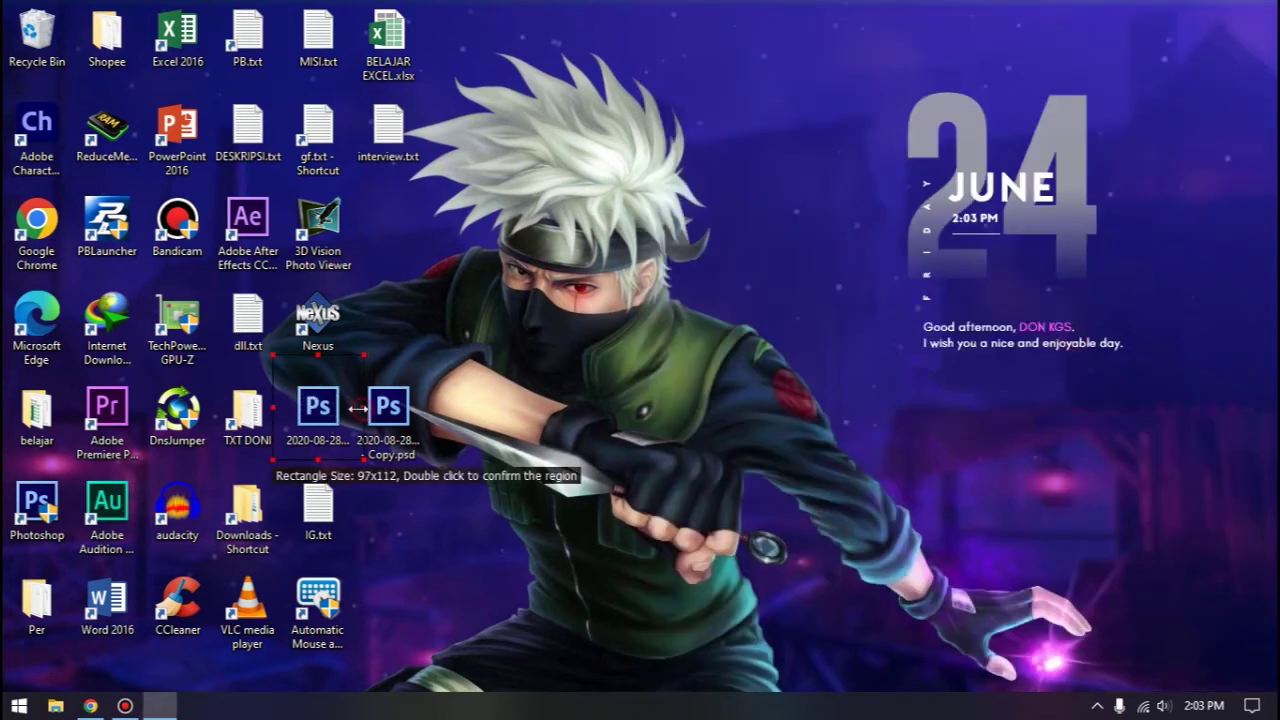
drag(363, 409, 277, 406)
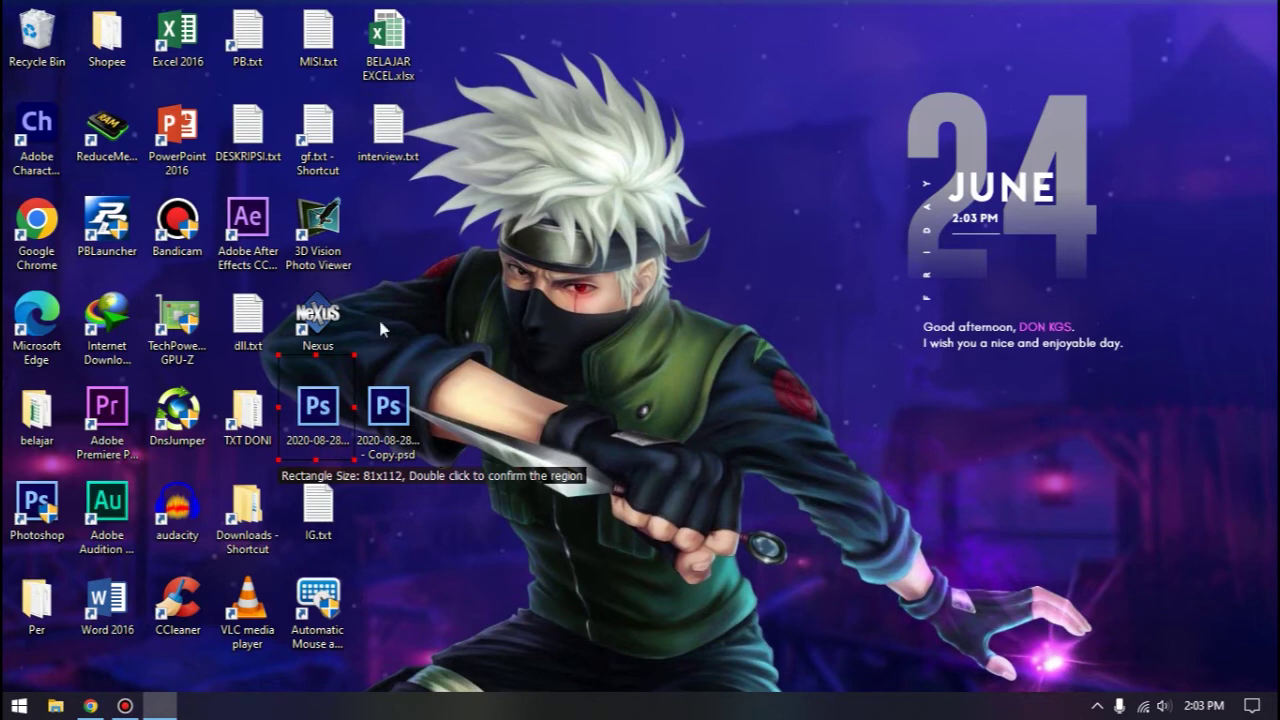
double_click(321, 393)
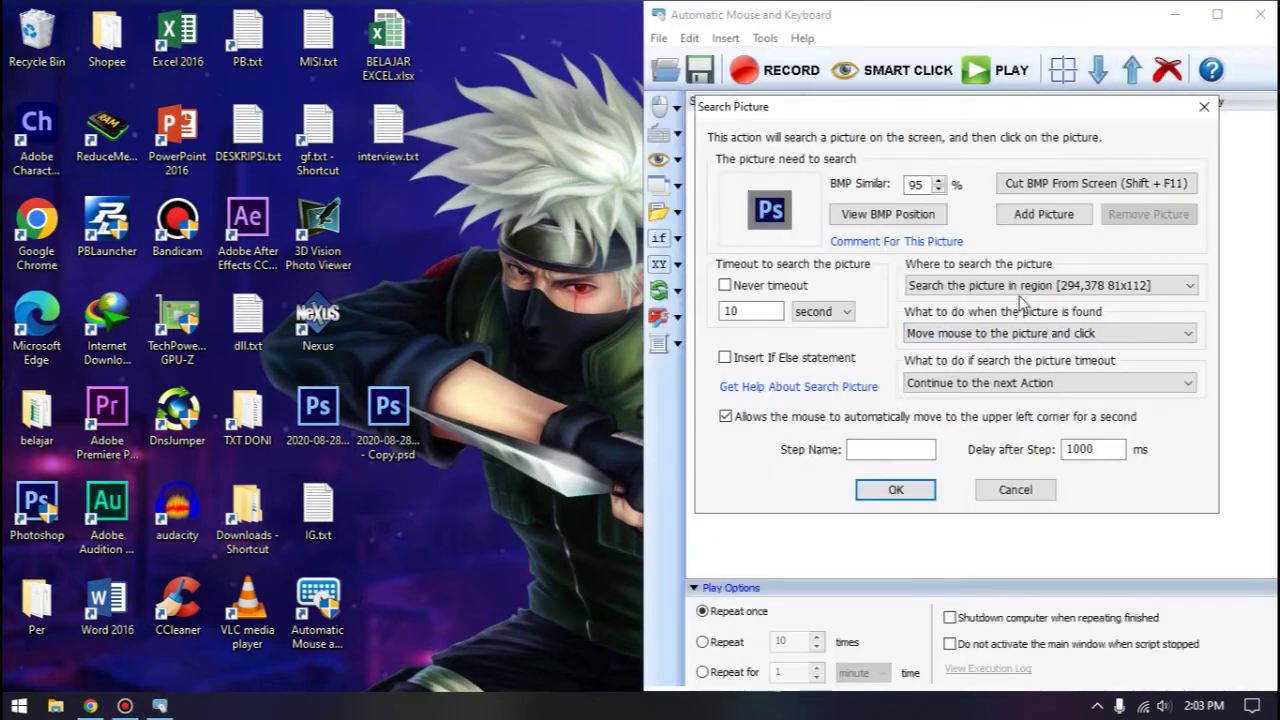
Check where the captured picture is located on the desktop and review the search area options.
click(1021, 287)
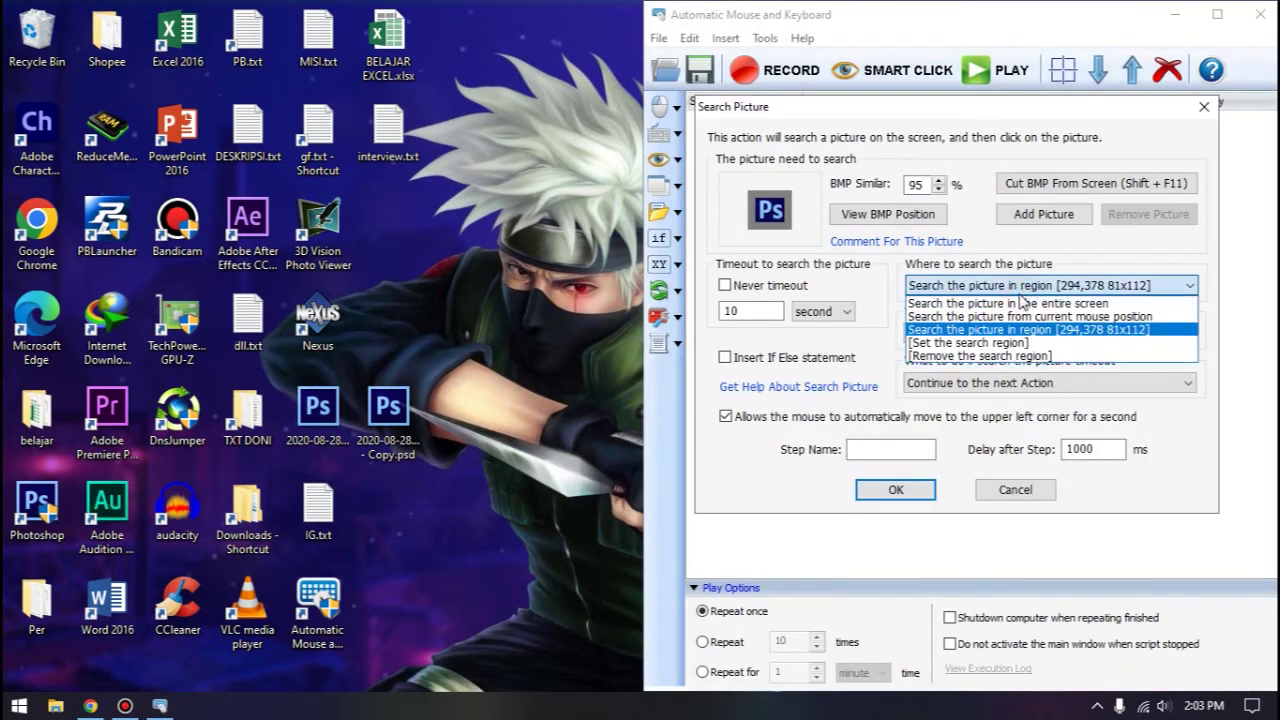
click(1021, 287)
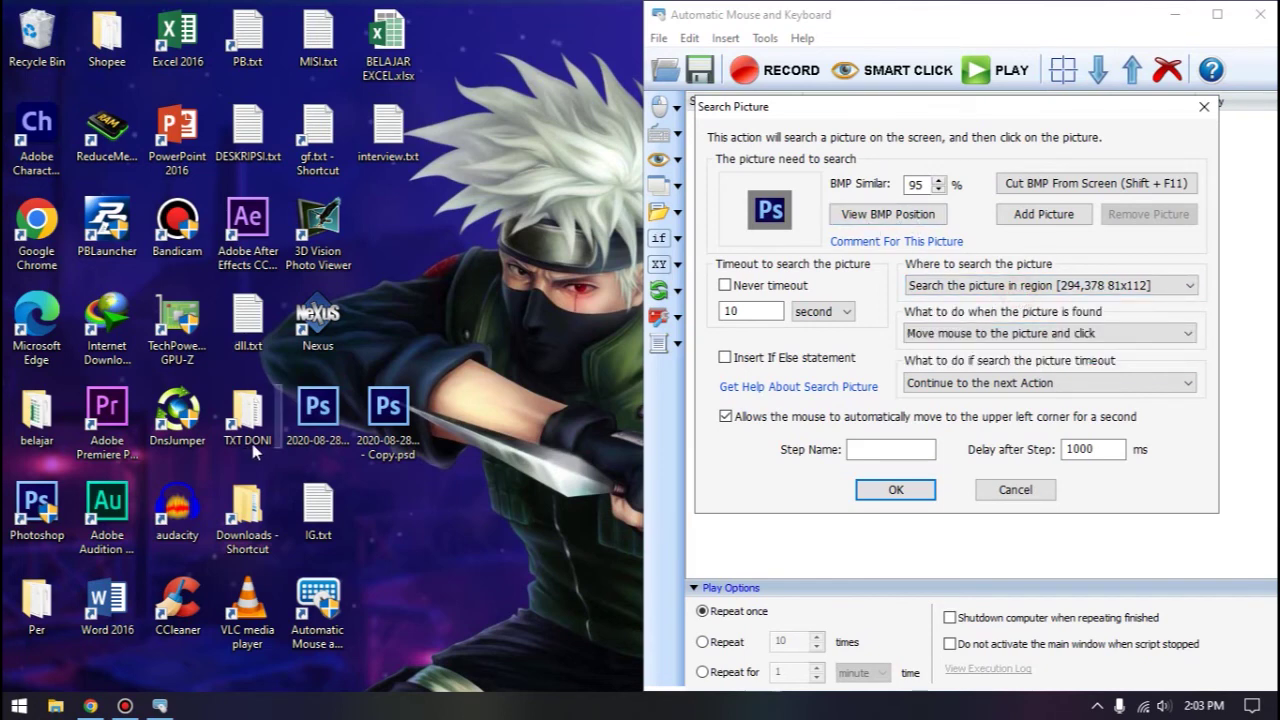
click(932, 220)
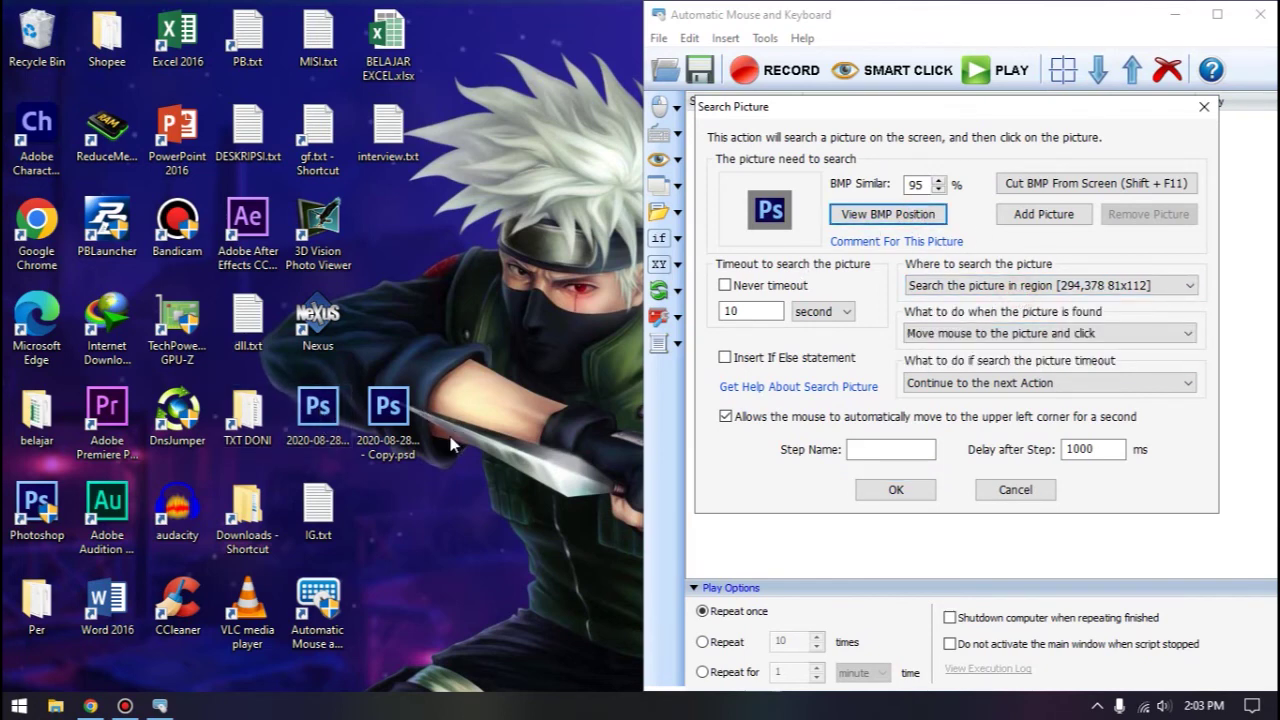
click(986, 292)
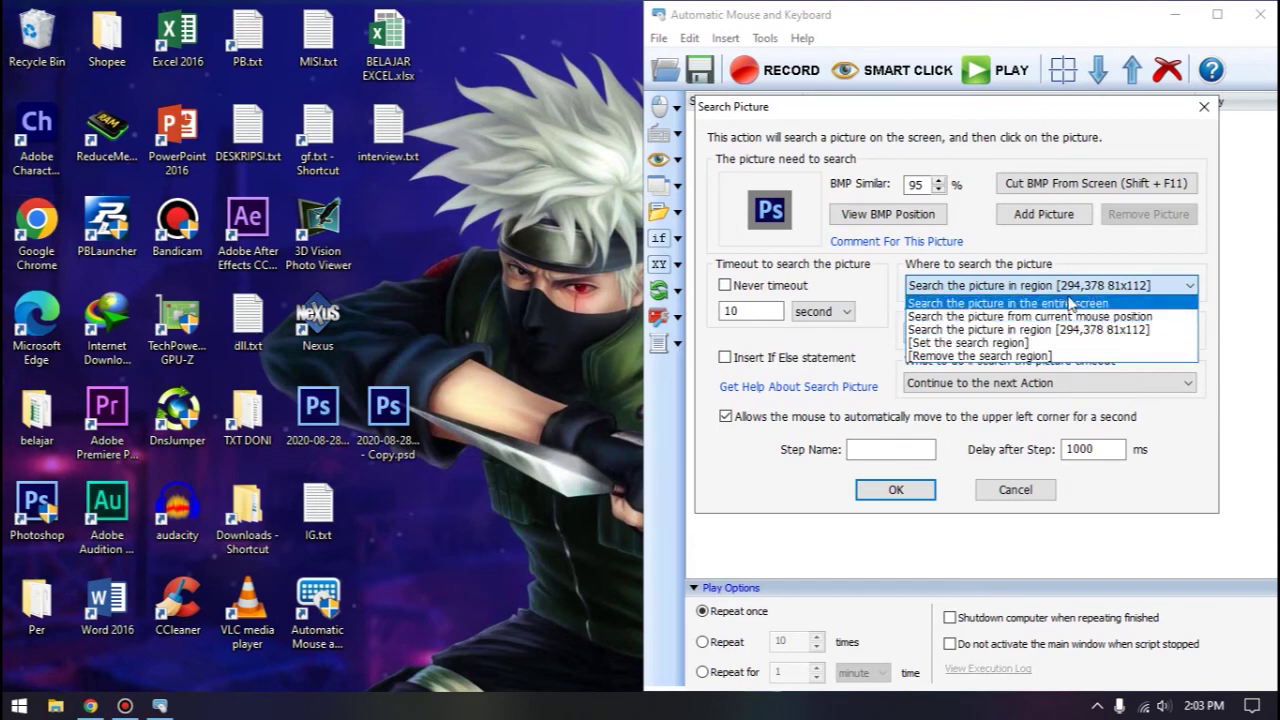
click(1017, 284)
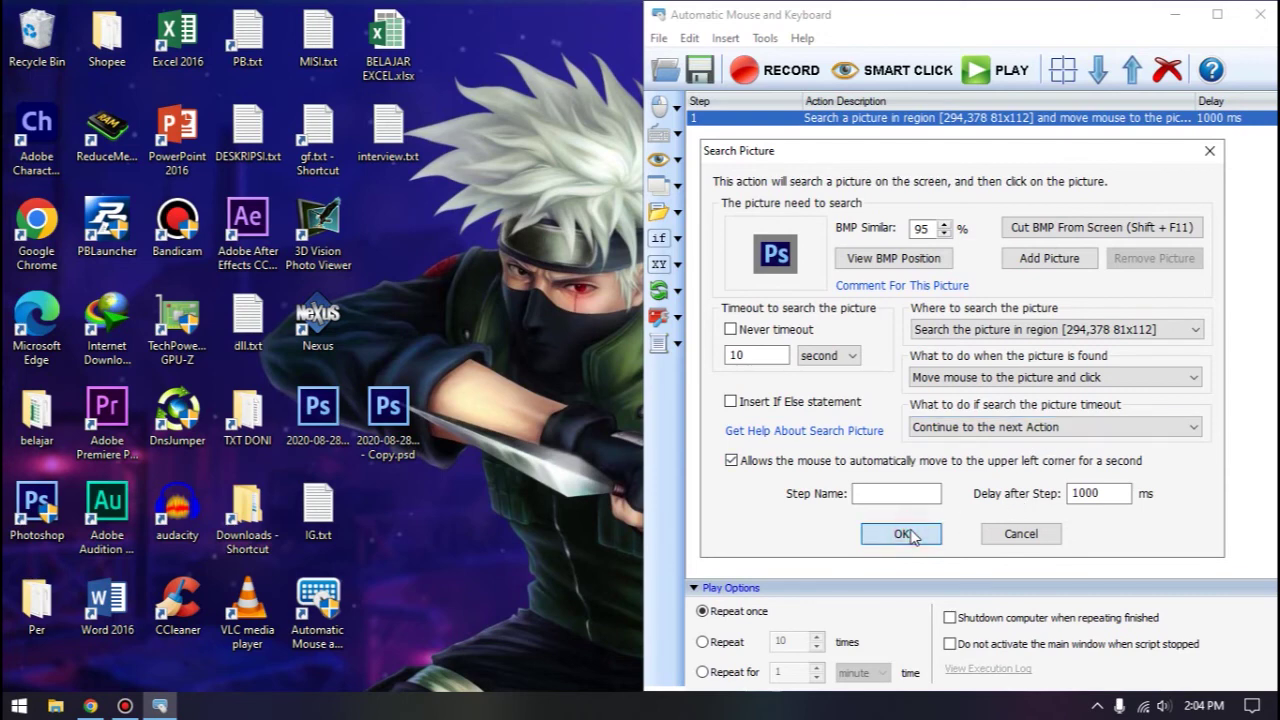
Turn off the automatic mouse move to the upper left corner and save the Search Picture action.
click(800, 461)
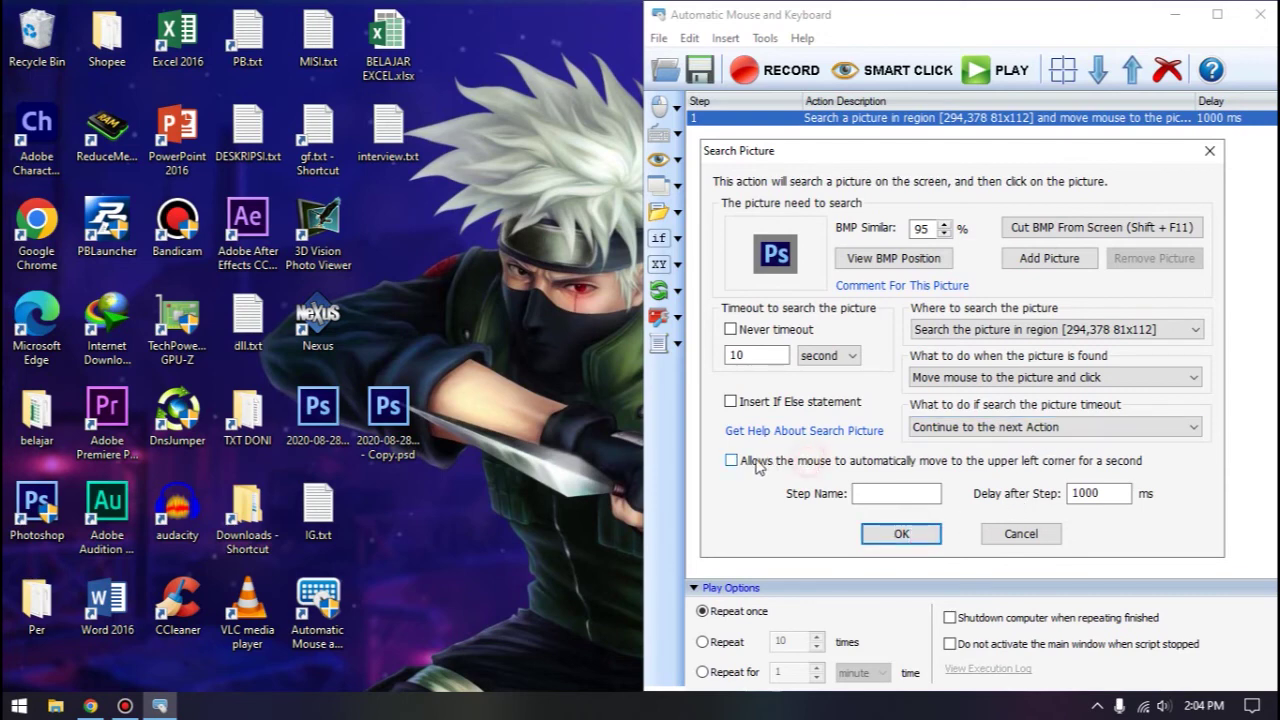
click(906, 536)
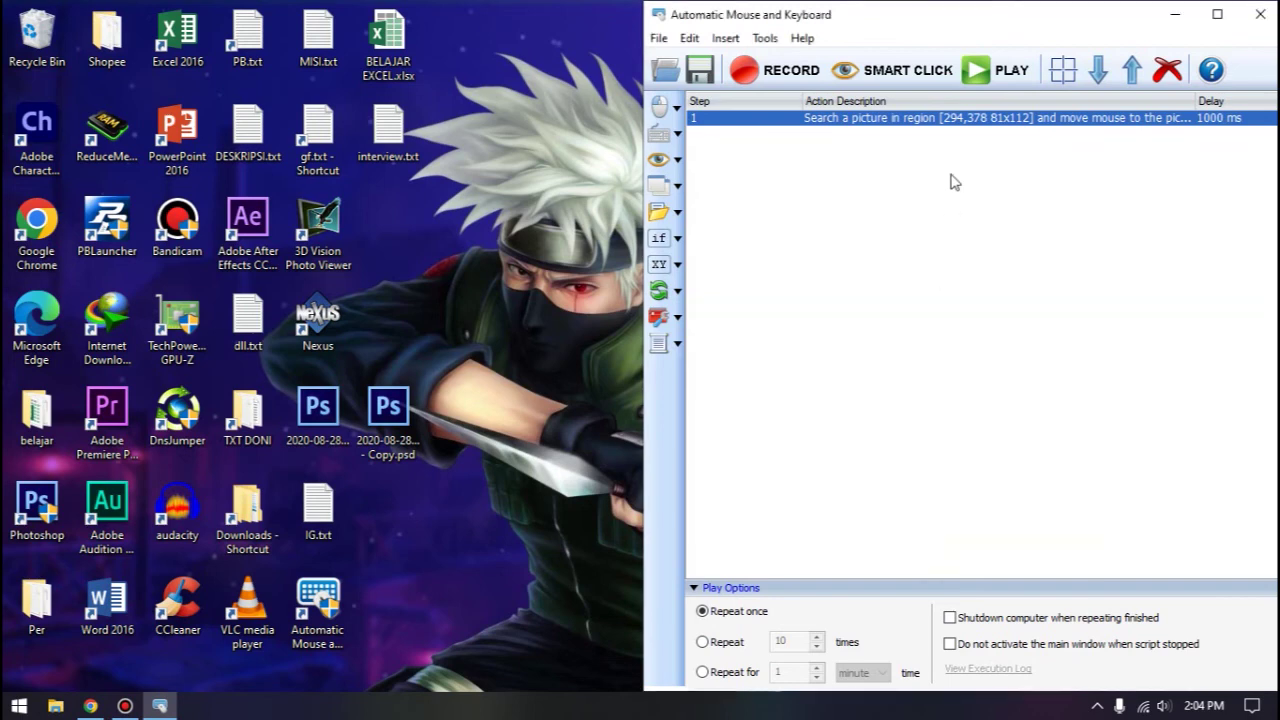
Run the script to test the picture search in the narrowed region around the original Photoshop file icon.
click(1007, 75)
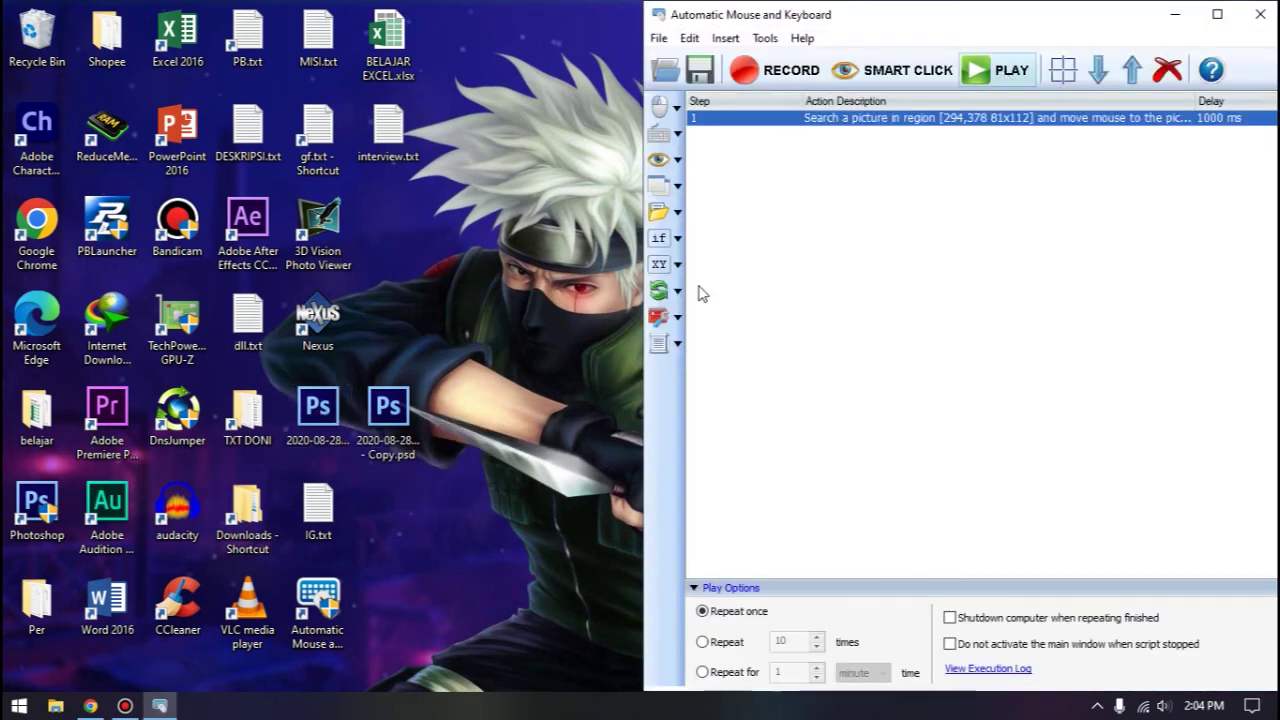
click(322, 416)
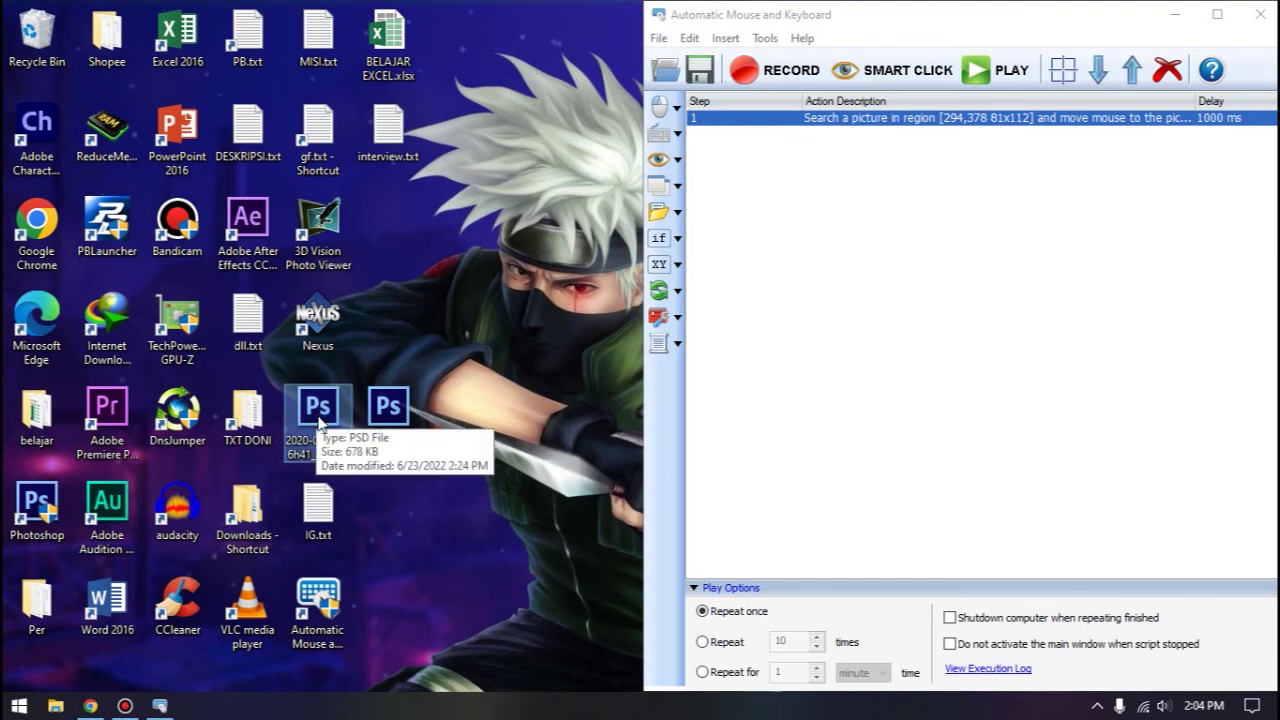
Delete the Search Picture action from the script, leaving the step list empty.
click(803, 203)
click(838, 118)
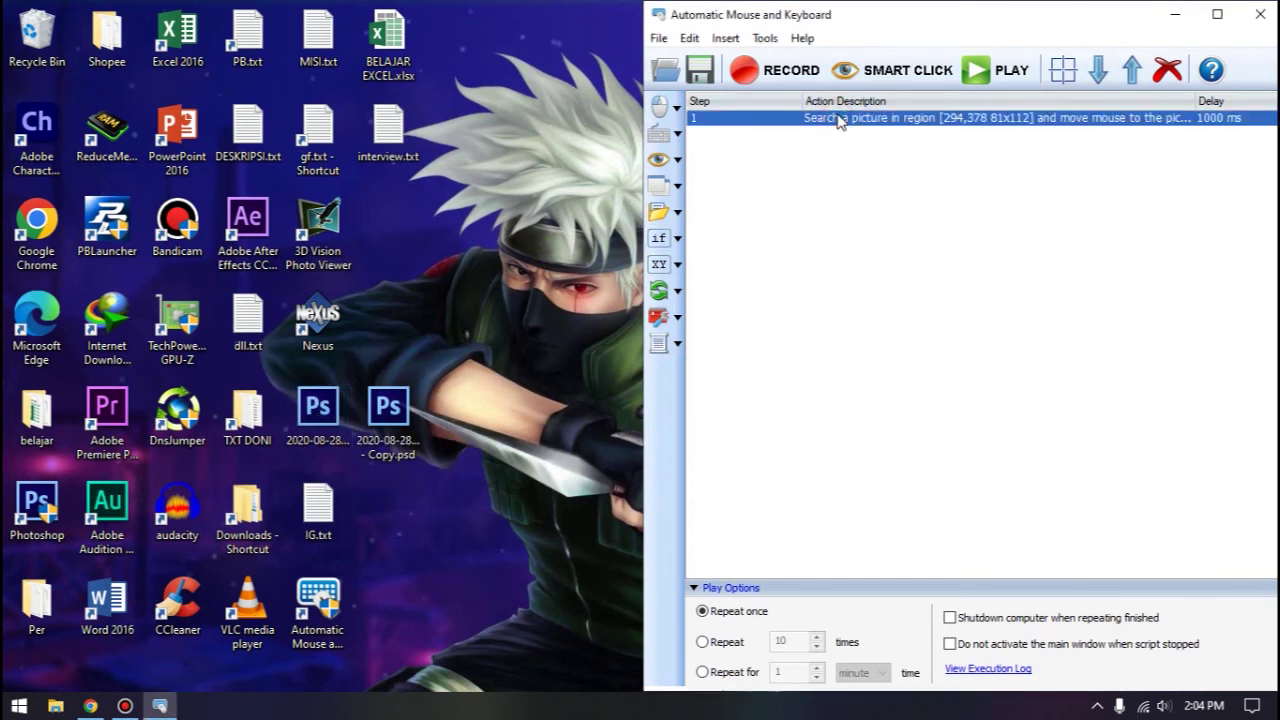
key(Delete)
click(677, 160)
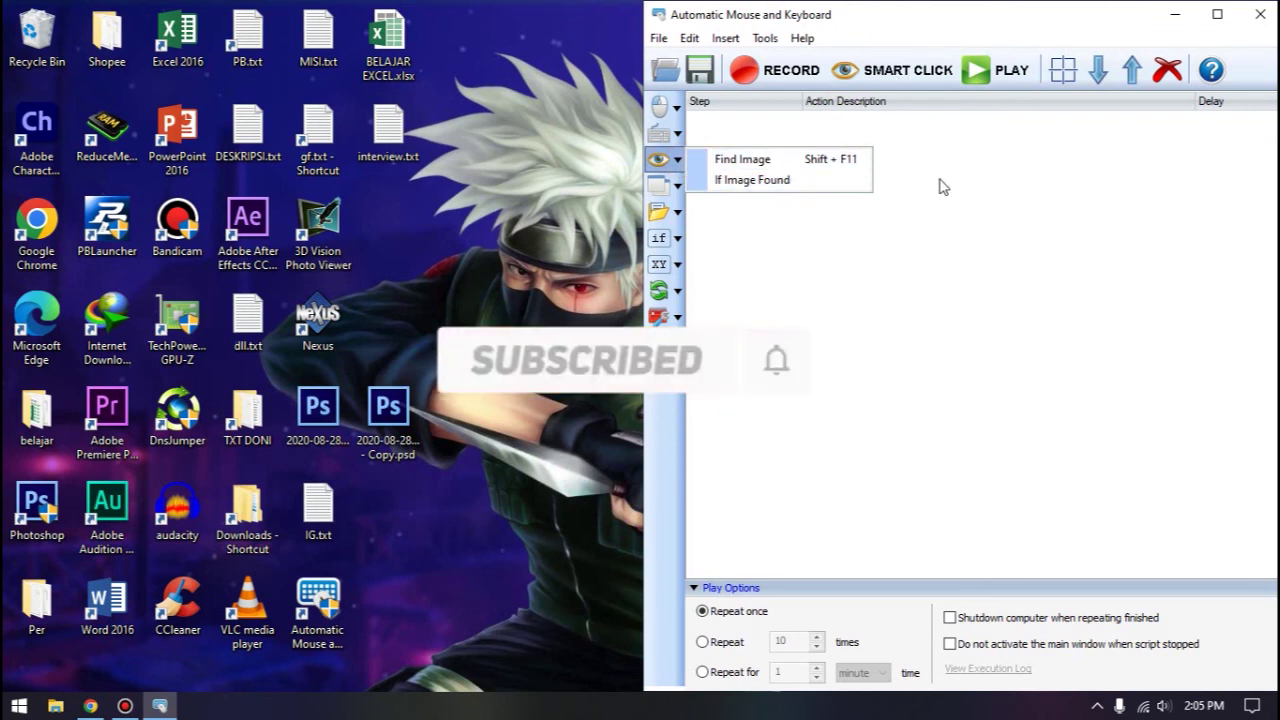
click(834, 183)
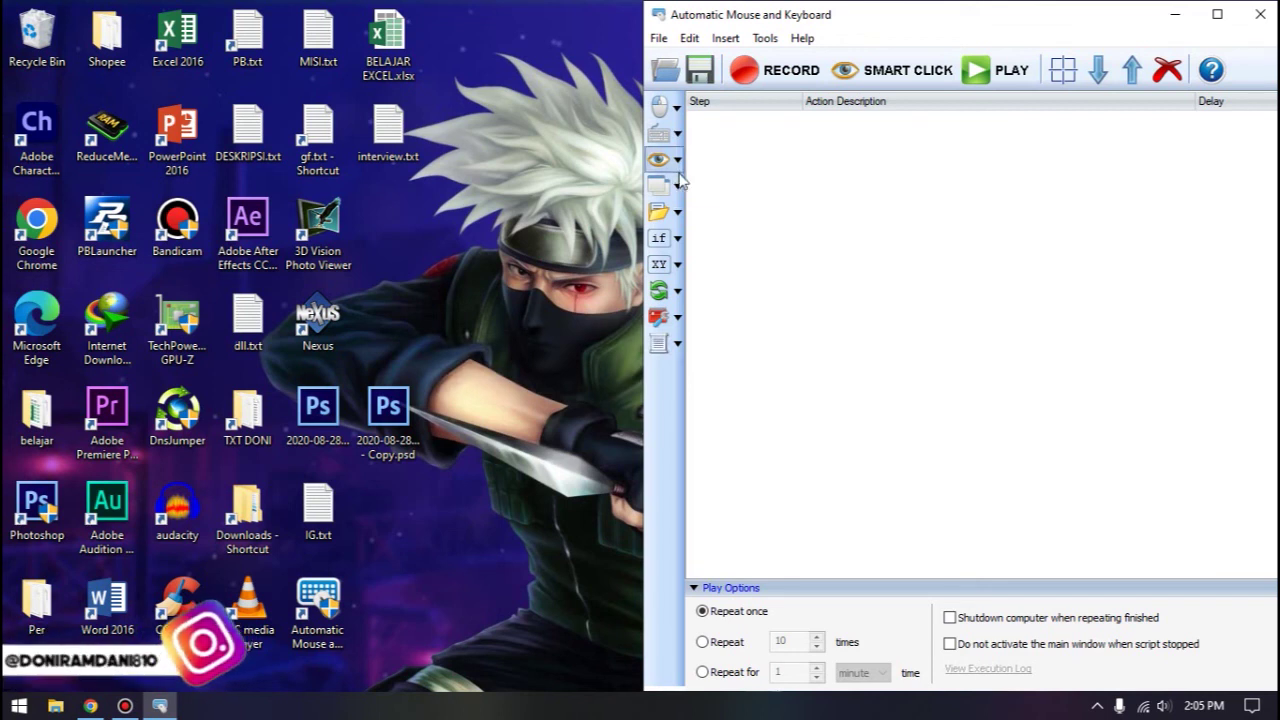
click(125, 706)
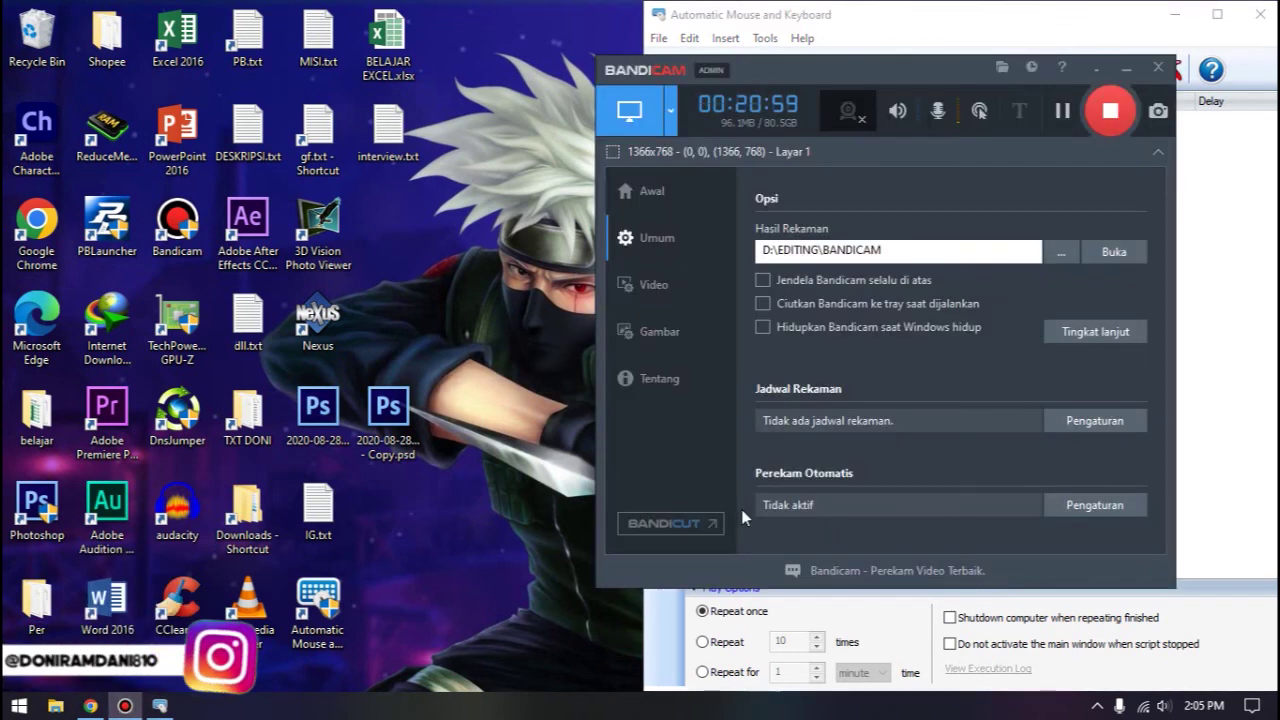